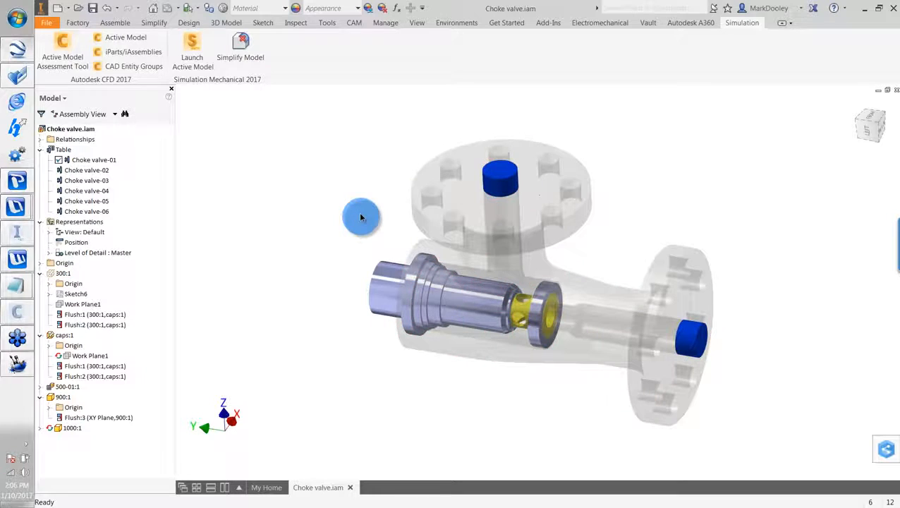
Examine the perforated yellow trim inside the transparent valve body of the Choke valve-01 assembly
scroll(359, 218, "up", 4)
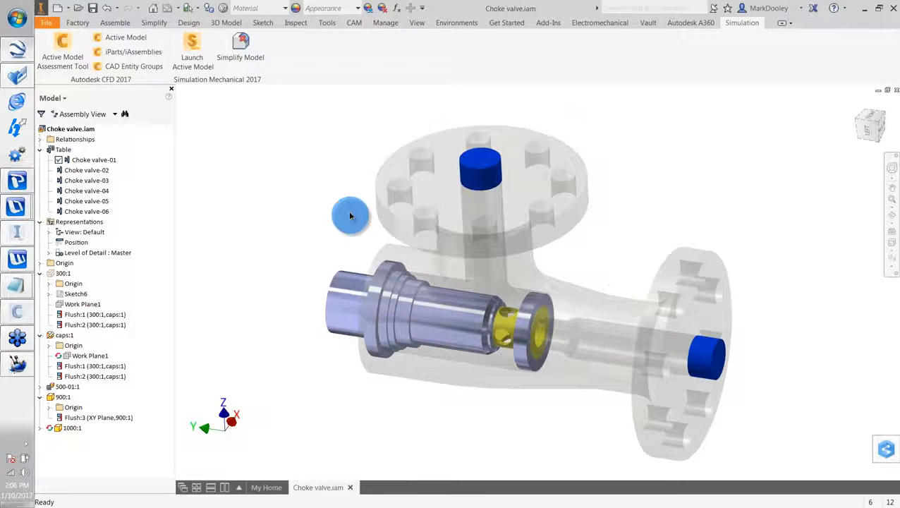
scroll(350, 216, "up", 5)
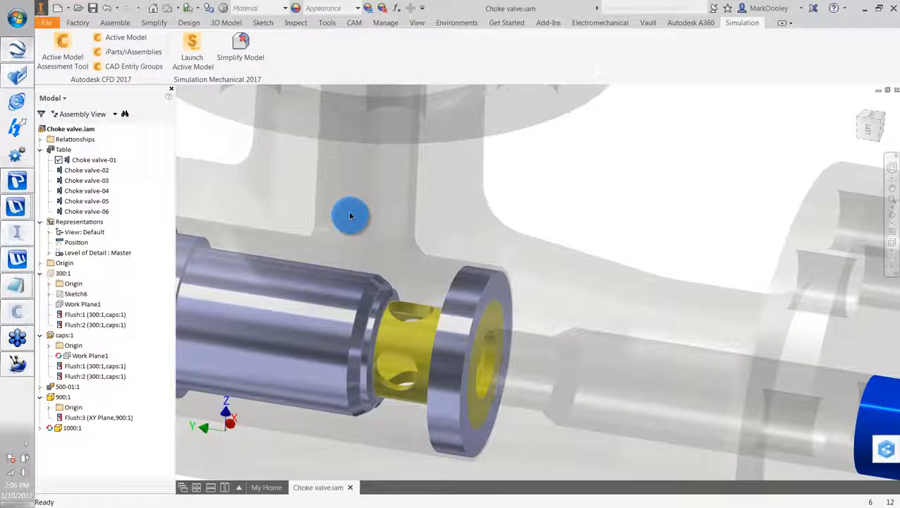
left_click(350, 215)
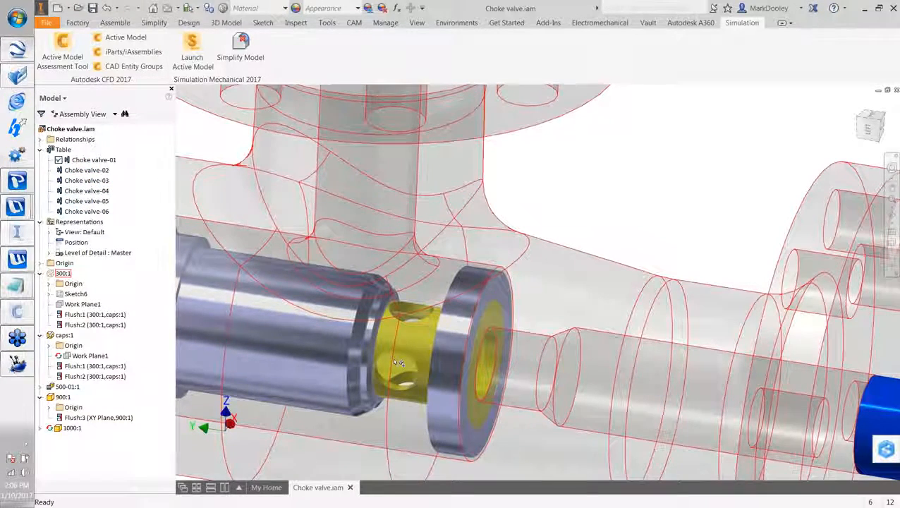
middle_click_drag(398, 362, 397, 275, "shift")
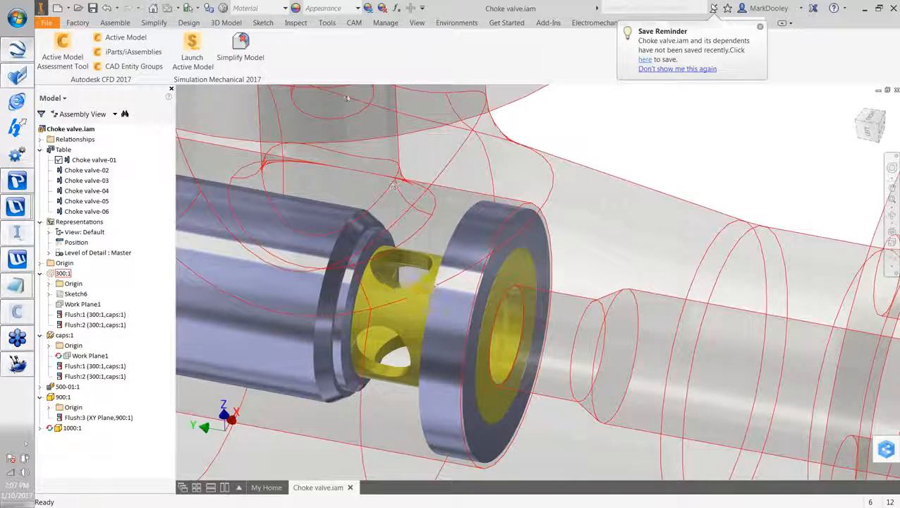
scroll(349, 118, "down", 5)
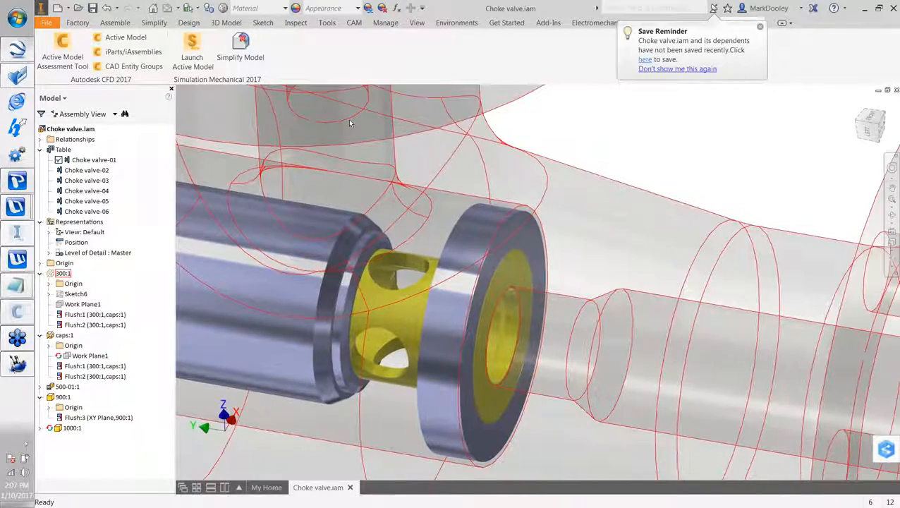
left_click(387, 138)
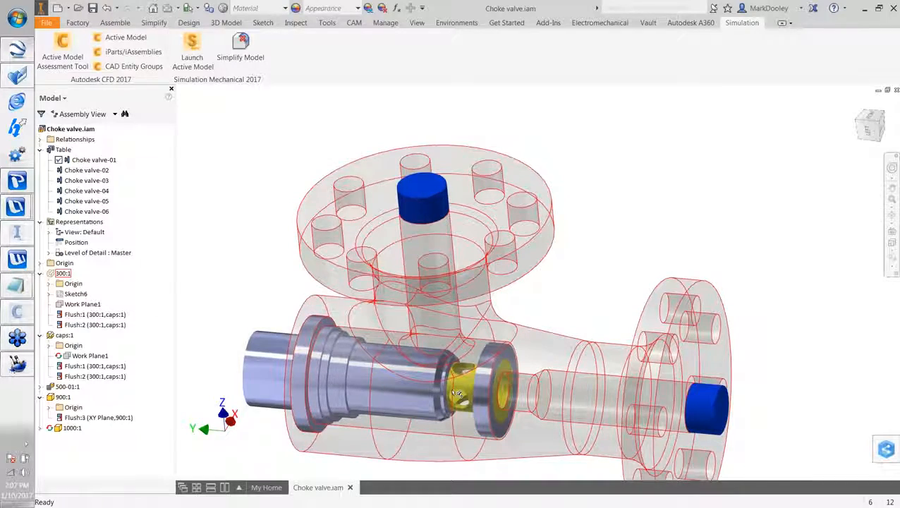
scroll(423, 379, "up", 3)
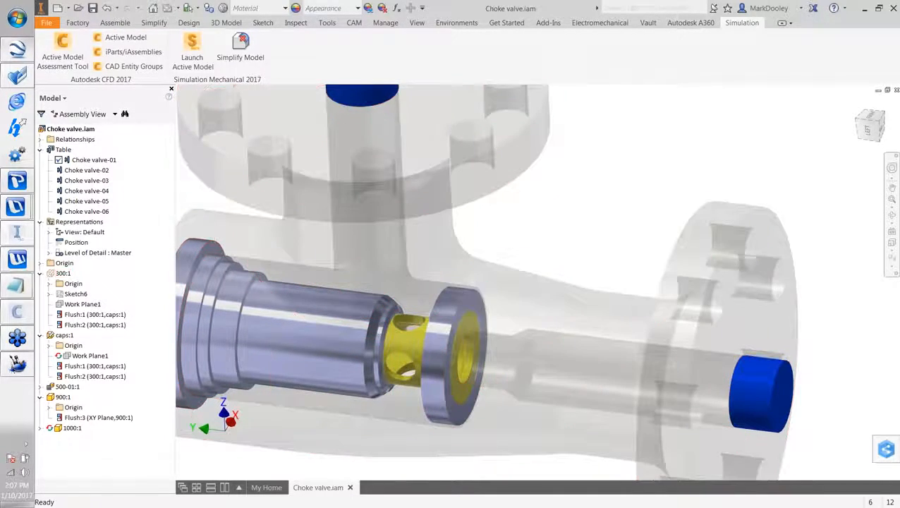
Activate the assembly members Choke valve-02 through Choke valve-06 in turn to compare their yellow trim designs
double_click(99, 170)
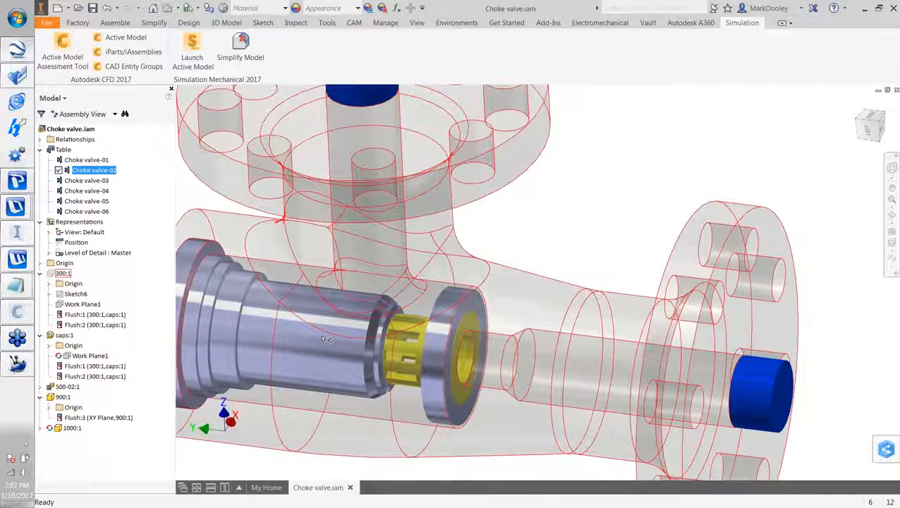
scroll(326, 339, "up", 4)
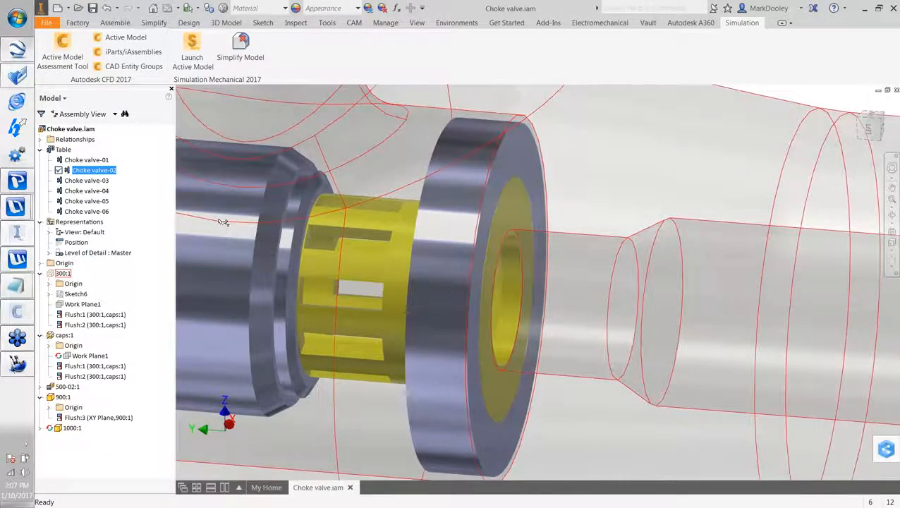
scroll(100, 178, "down", 5)
double_click(101, 179)
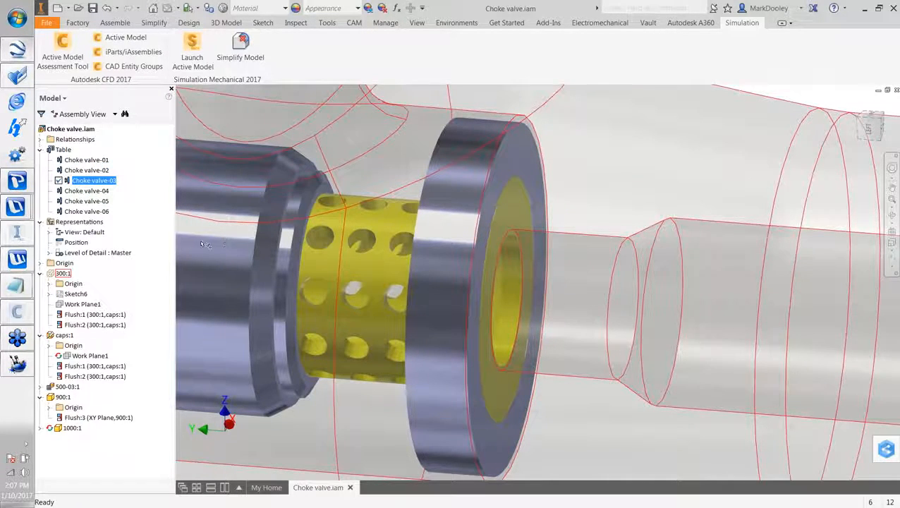
left_click(106, 191)
double_click(106, 192)
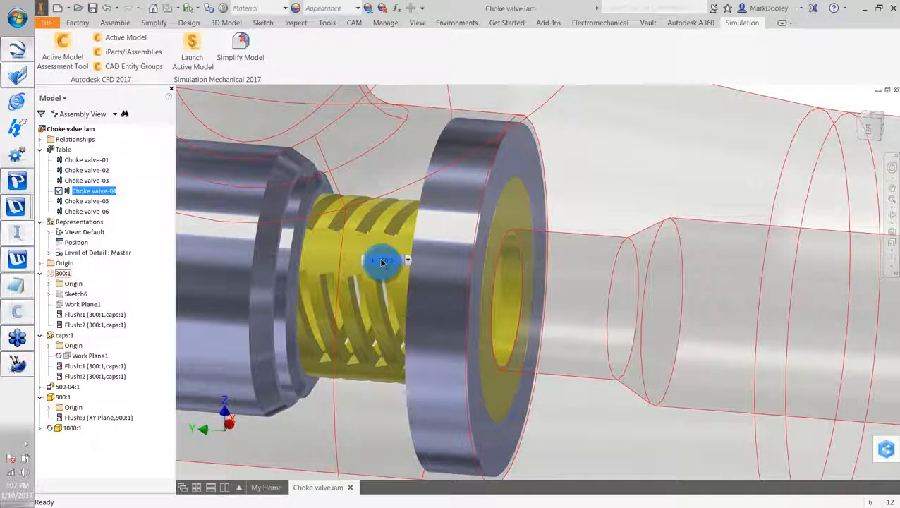
double_click(69, 202)
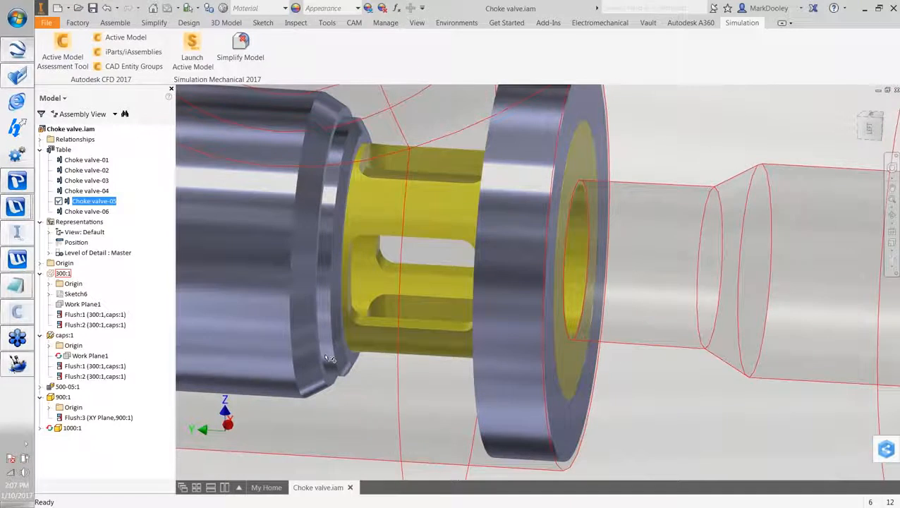
left_click(110, 213)
double_click(109, 213)
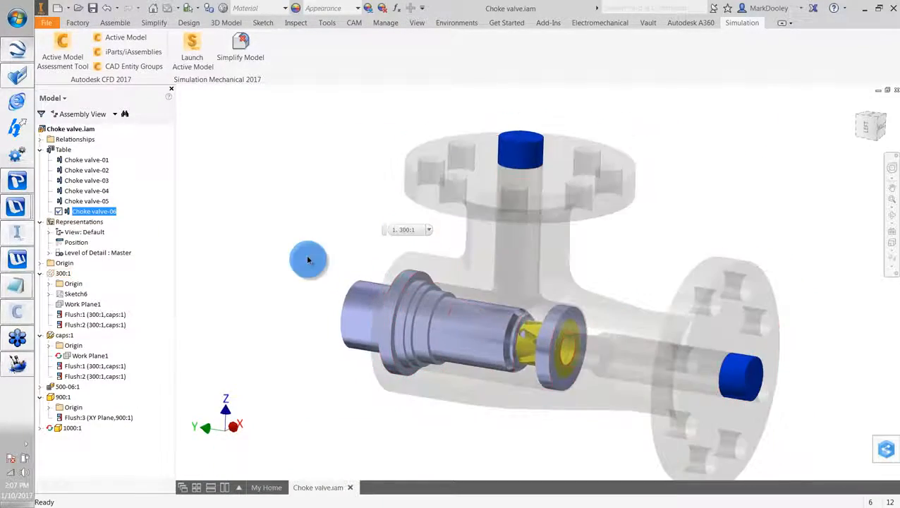
Turn transparency off and back on for the 300:1 valve body
right_click(523, 250)
key("Escape")
right_click(523, 250)
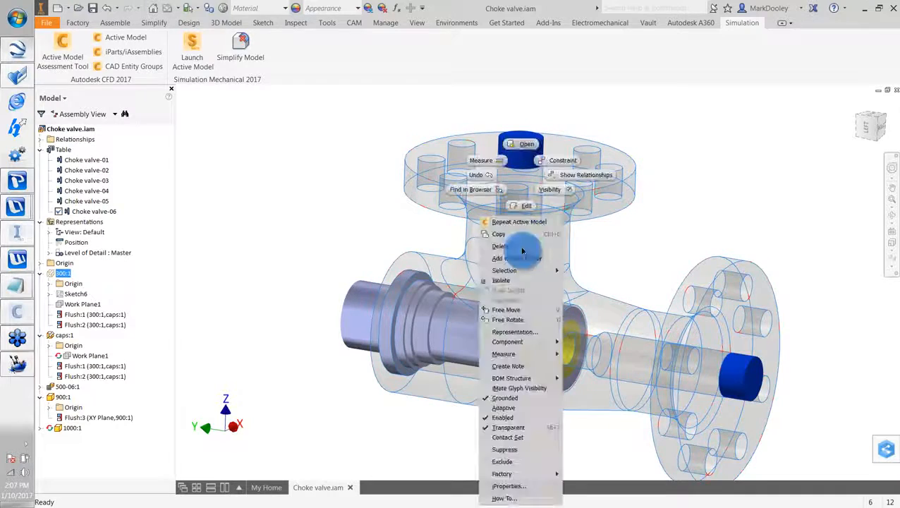
left_click(522, 428)
right_click(526, 288)
left_click(518, 427)
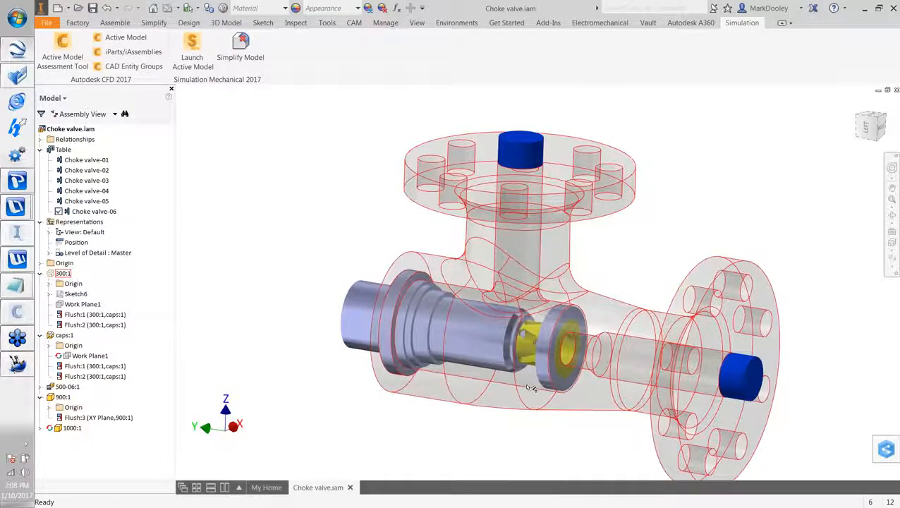
Activate the Choke valve-01 member and save the assembly with its dependents
scroll(500, 368, "down", 1)
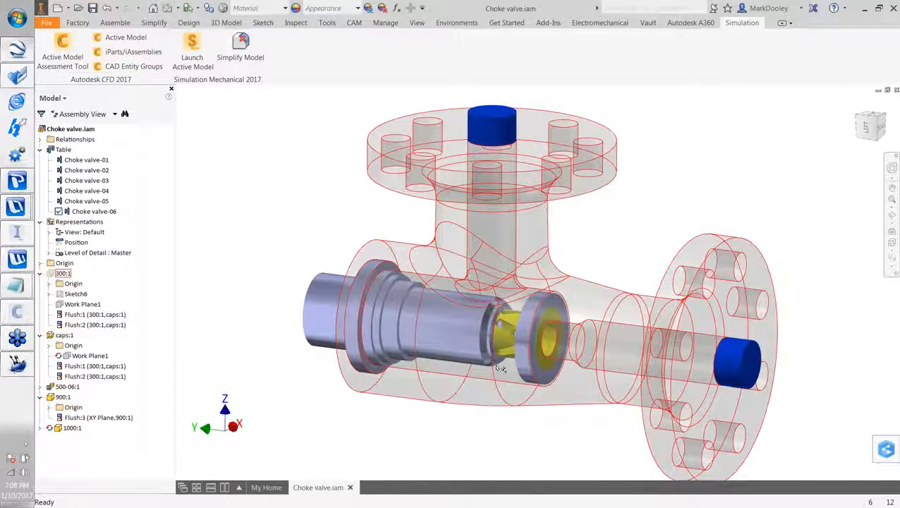
scroll(500, 368, "down", 3)
double_click(103, 161)
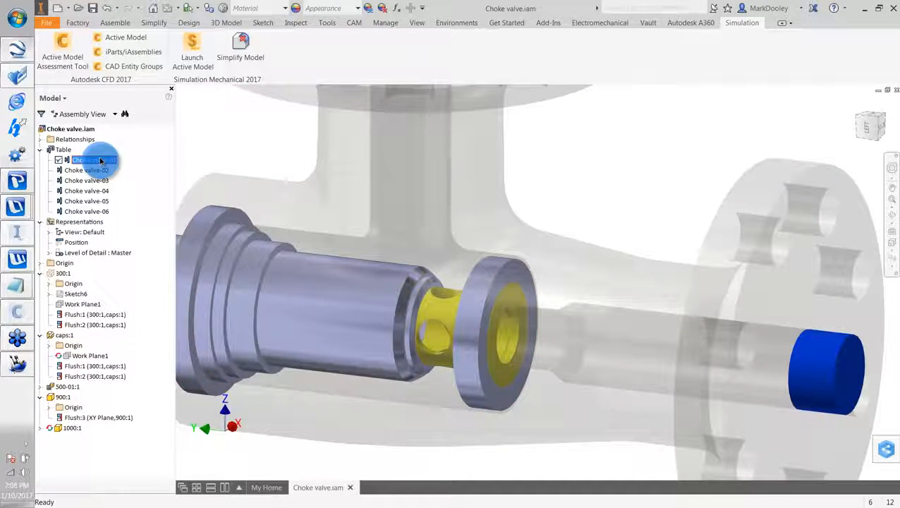
left_click(93, 8)
left_click(523, 212)
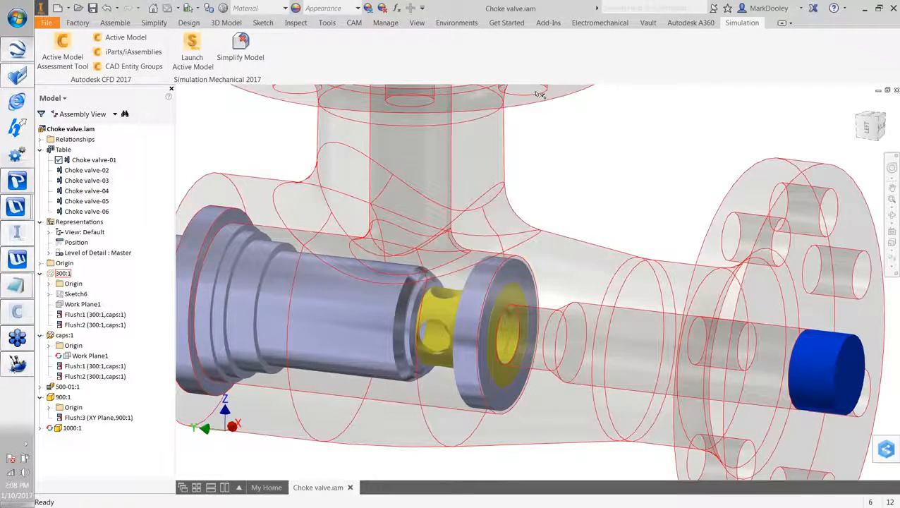
Launch the active assembly in Autodesk CFD as new study Choke valve_15 with Design 1 and Scenario 1, and dismiss Geometry Tools
left_click(127, 39)
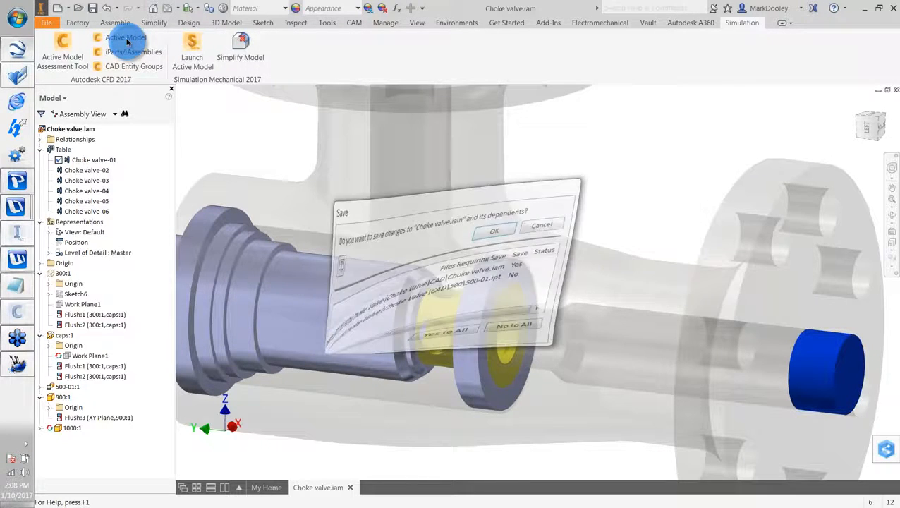
left_click(526, 210)
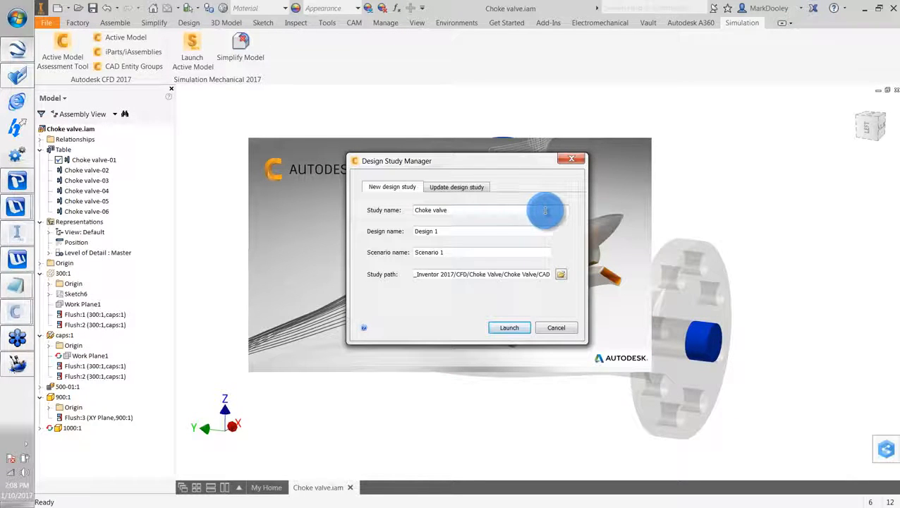
left_click(508, 328)
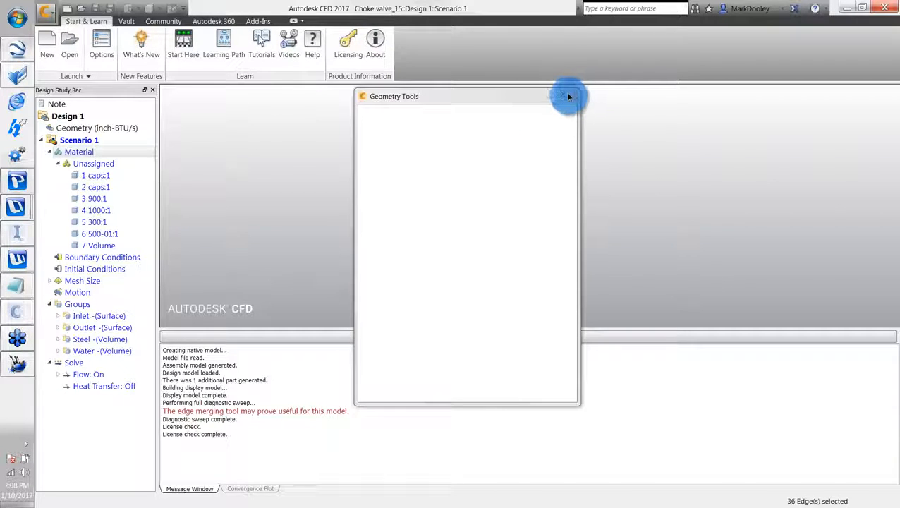
left_click(566, 97)
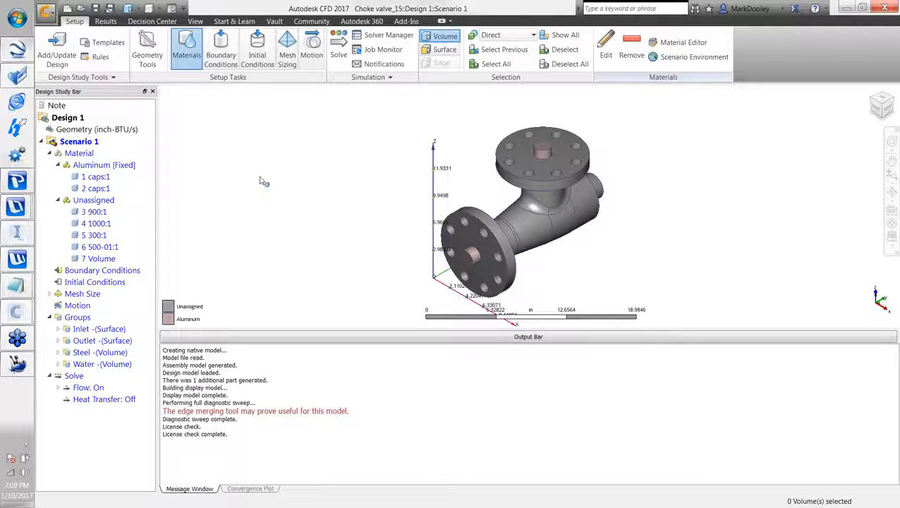
Switch to Inventor to examine the caps on the valve's two flanged openings, and return to the Choke valve_15 study in Autodesk CFD
left_click(19, 234)
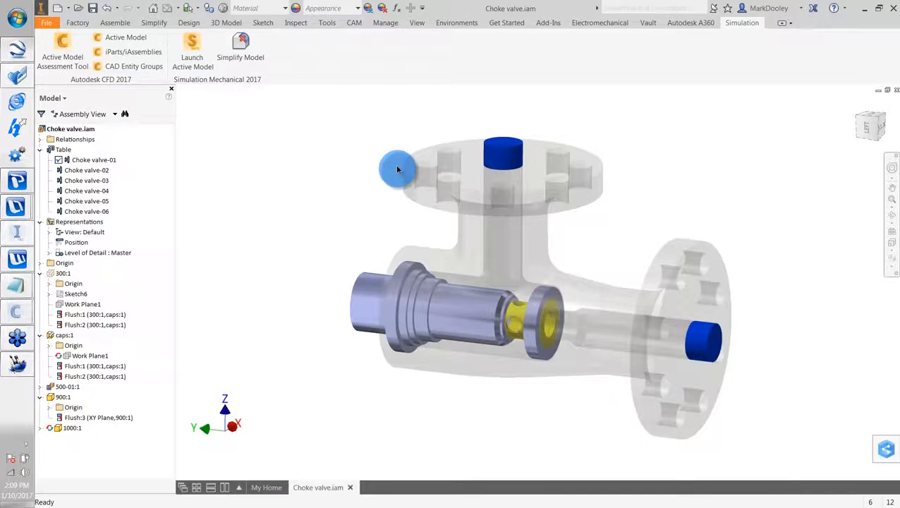
left_click(506, 157)
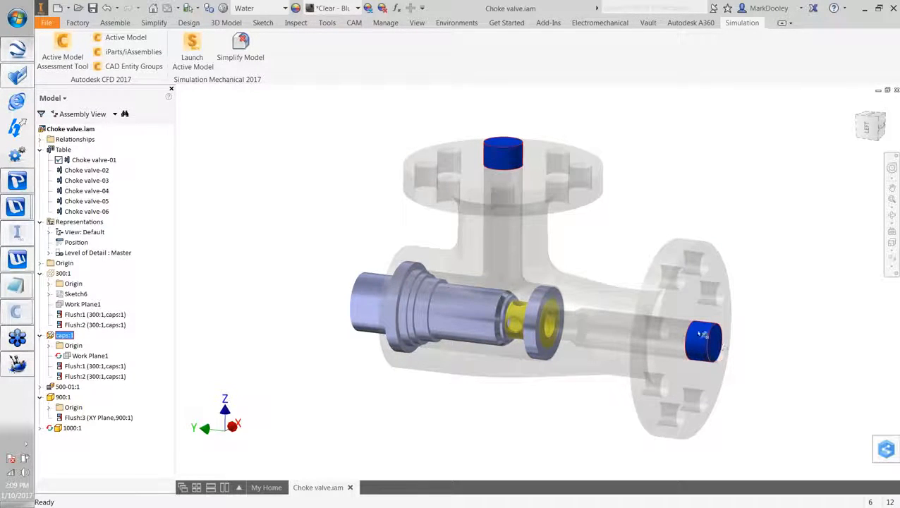
left_click(641, 264)
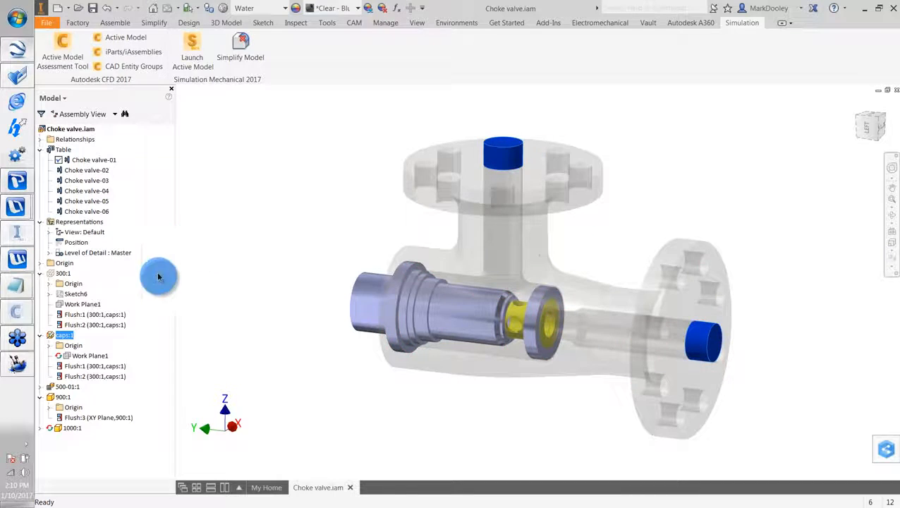
mouse_move(17, 314)
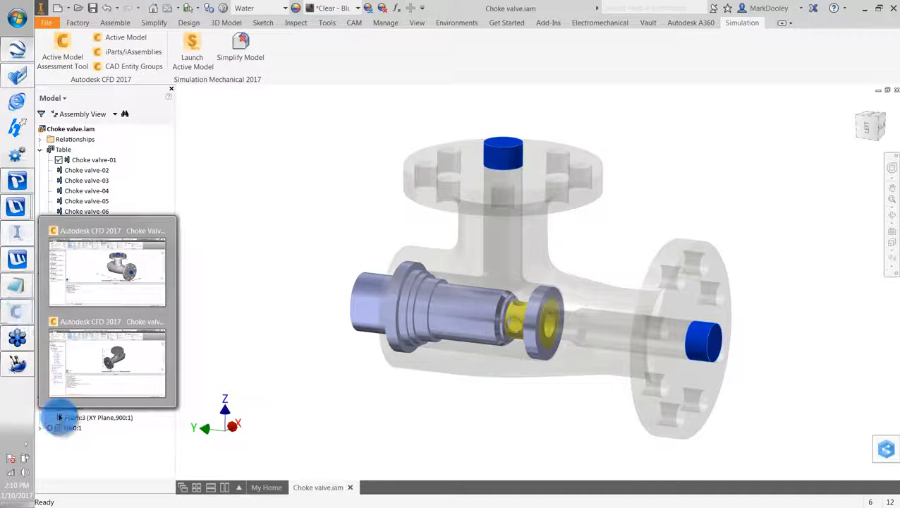
left_click(94, 355)
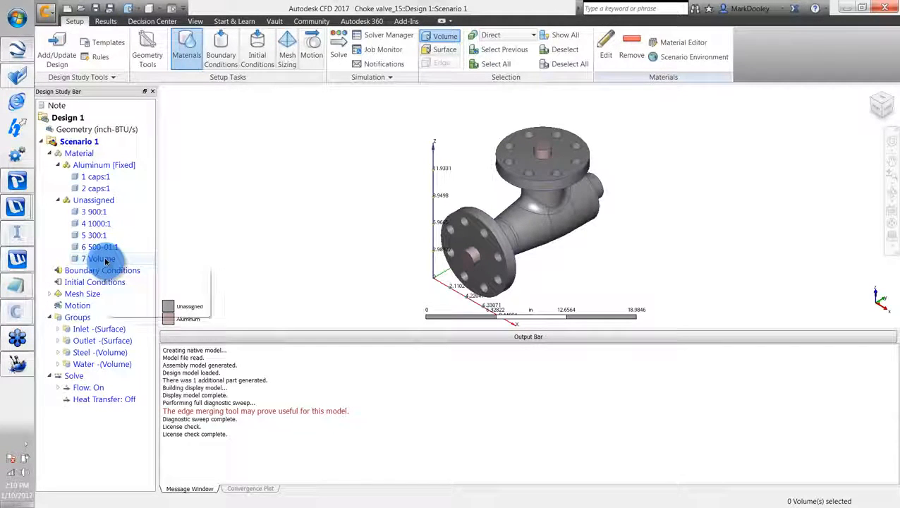
mouse_move(106, 260)
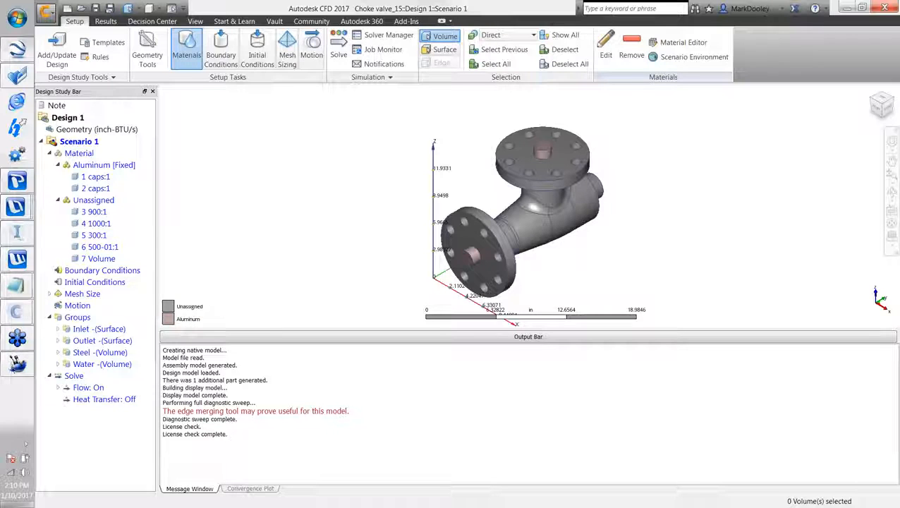
Select all seven volumes of the model and assign them the solid material Aluminum
left_click_drag(644, 99, 319, 248)
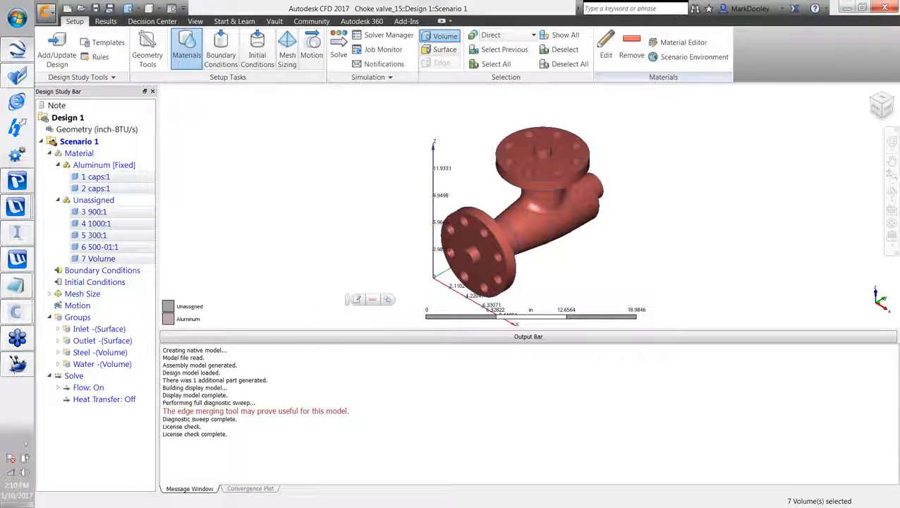
left_click(611, 50)
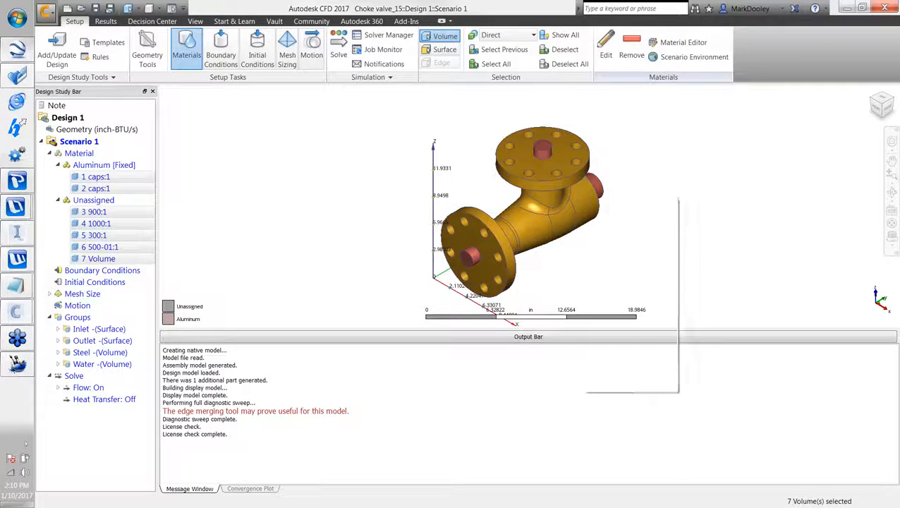
right_click(591, 218)
left_click(606, 343)
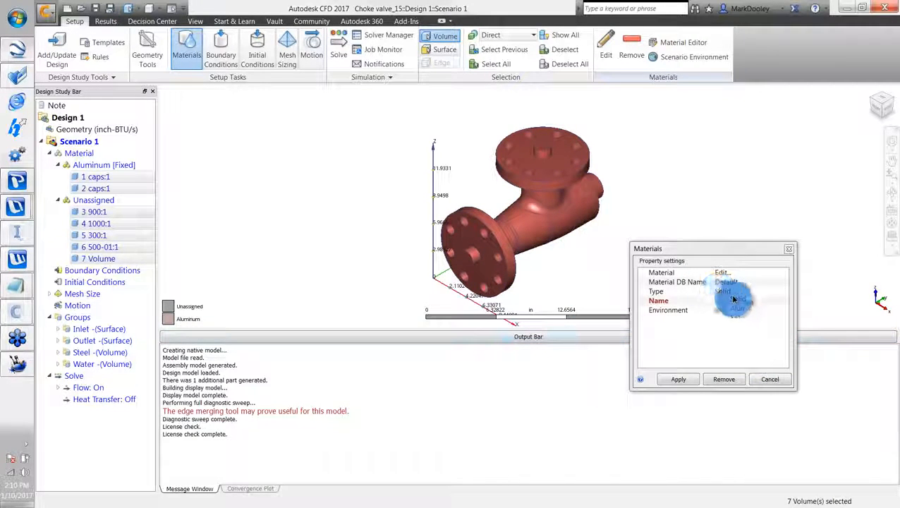
left_click(688, 381)
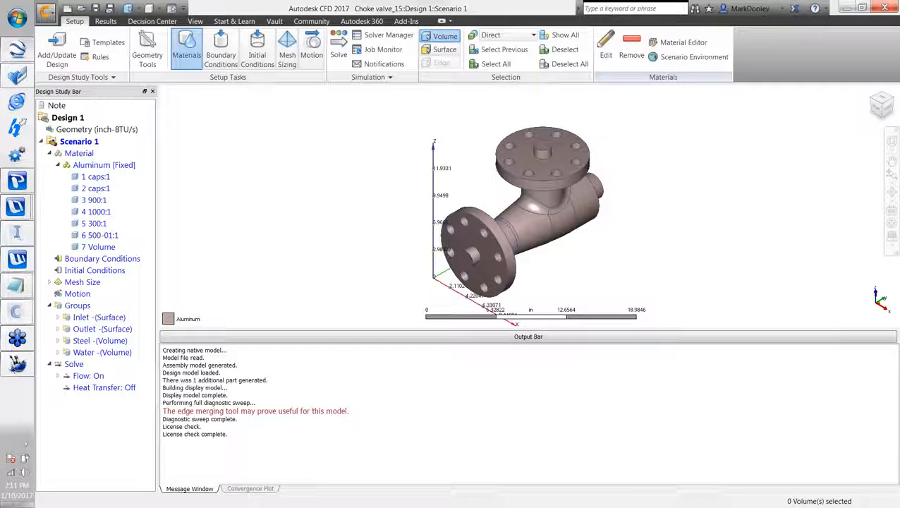
Assign the fluid material Water to both caps and the internal volume (7 Volume)
left_click(113, 247)
left_click(104, 181, "ctrl")
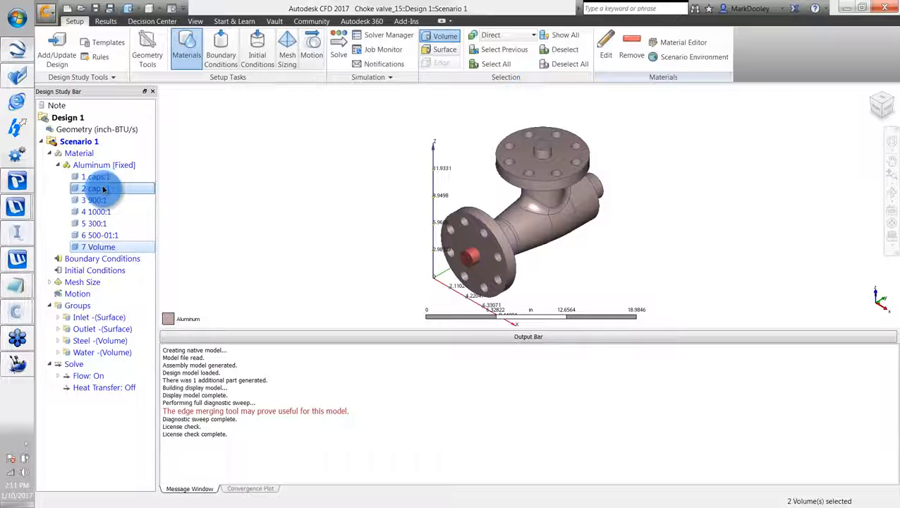
left_click(104, 186, "ctrl")
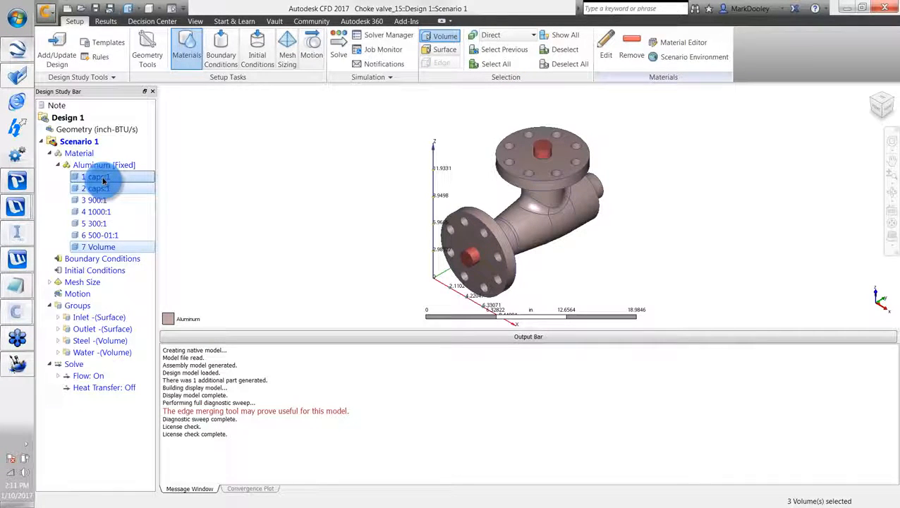
left_click(611, 47)
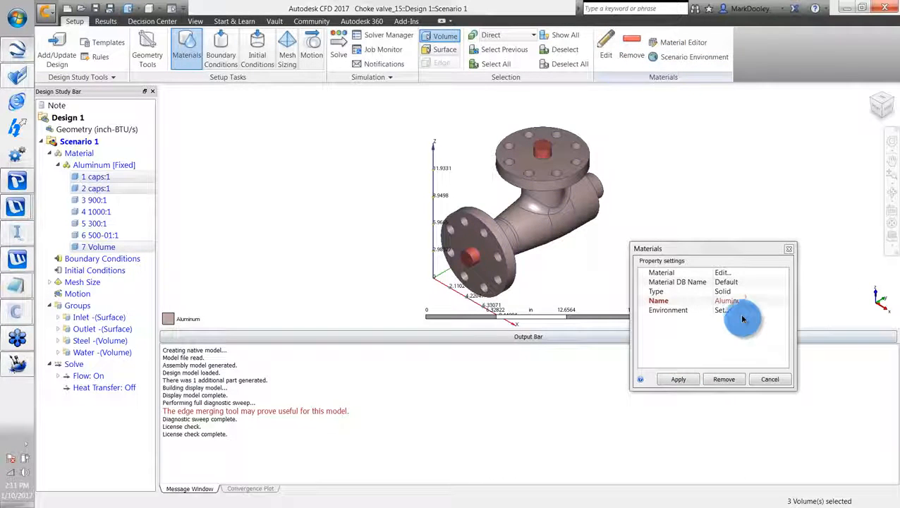
left_click(737, 301)
left_click(737, 304)
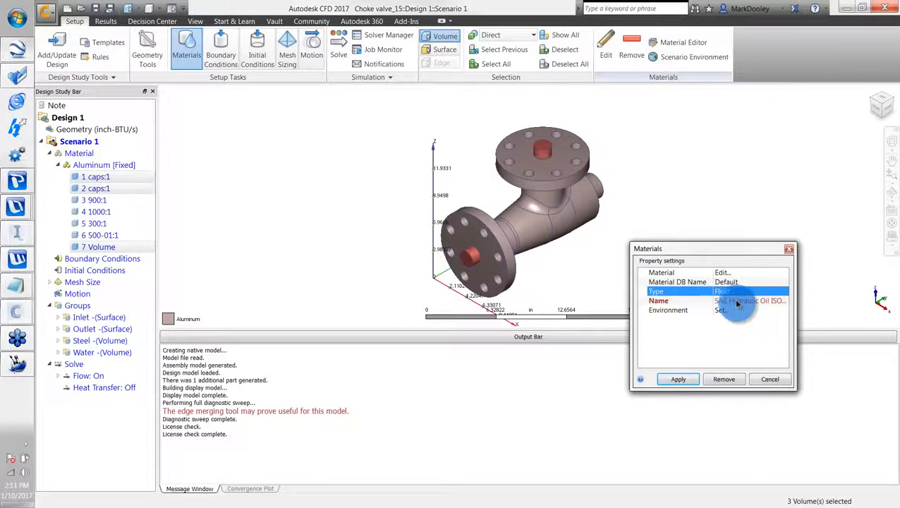
left_click(737, 301)
left_click(737, 326)
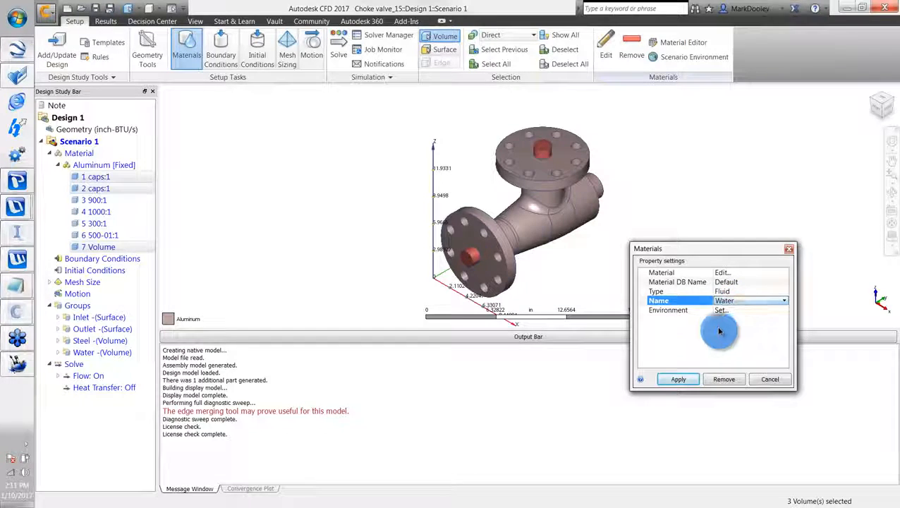
left_click(678, 378)
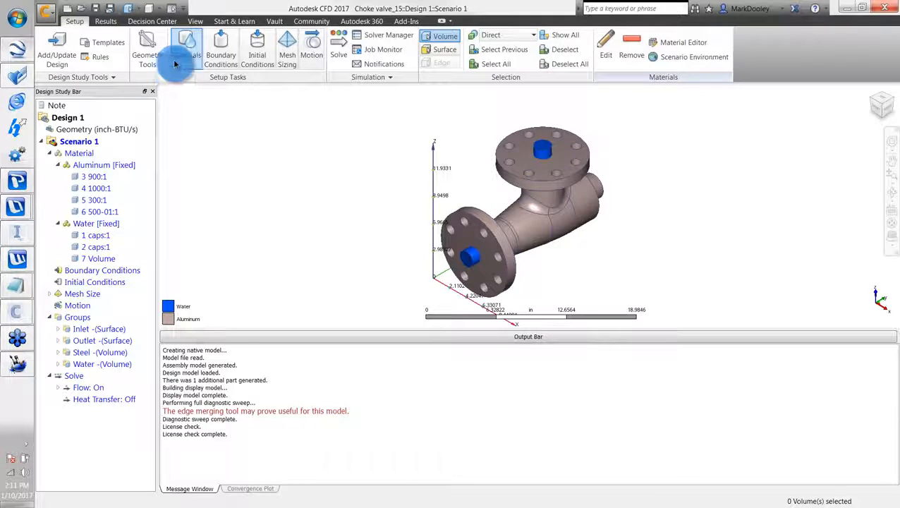
Apply a volume flow rate boundary condition of 50 gal/min to the end face of the cap on the upper flange
left_click(219, 57)
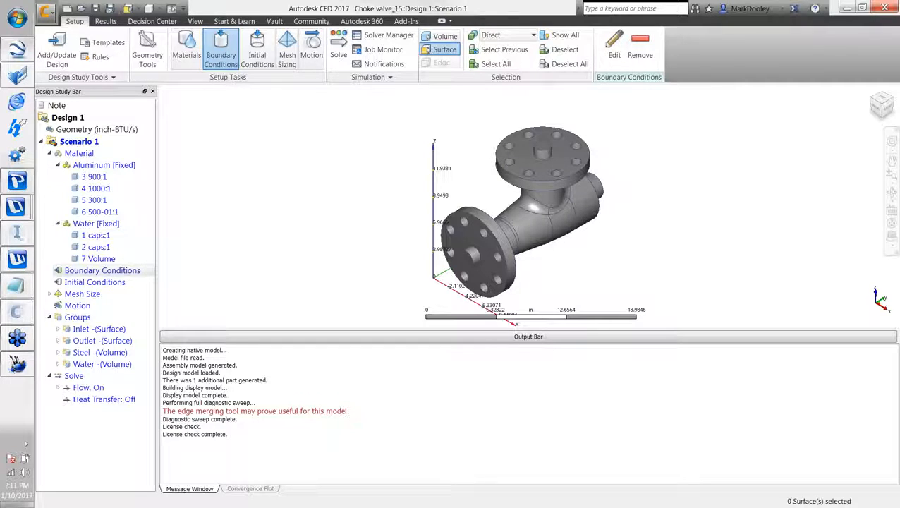
left_click(543, 146)
left_click(562, 135)
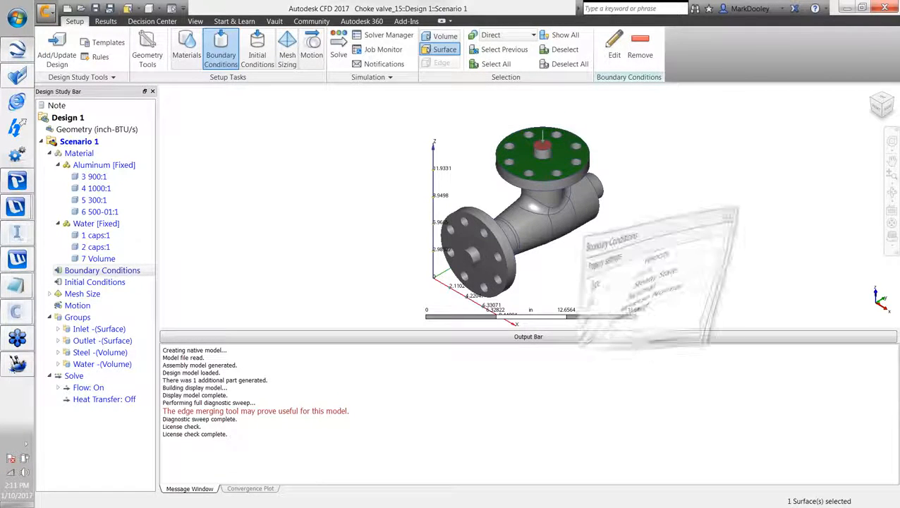
left_click(694, 225)
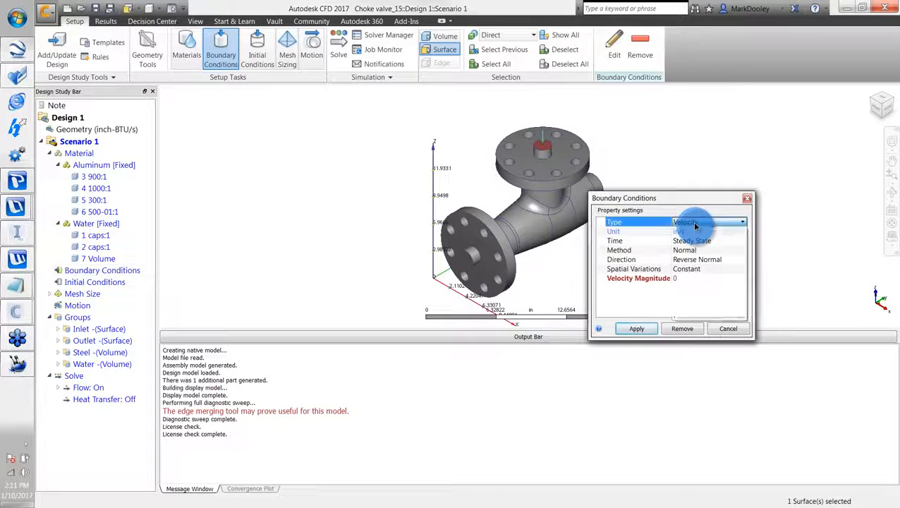
left_click(705, 249)
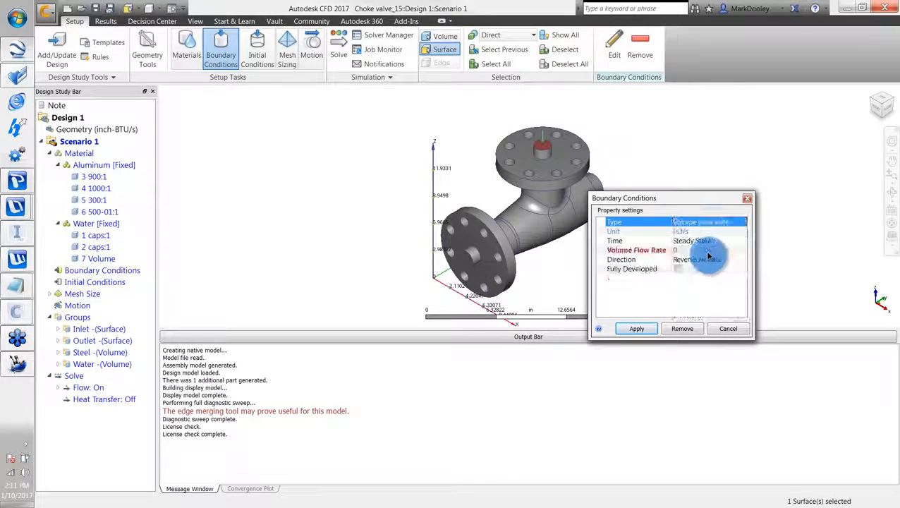
left_click(705, 232)
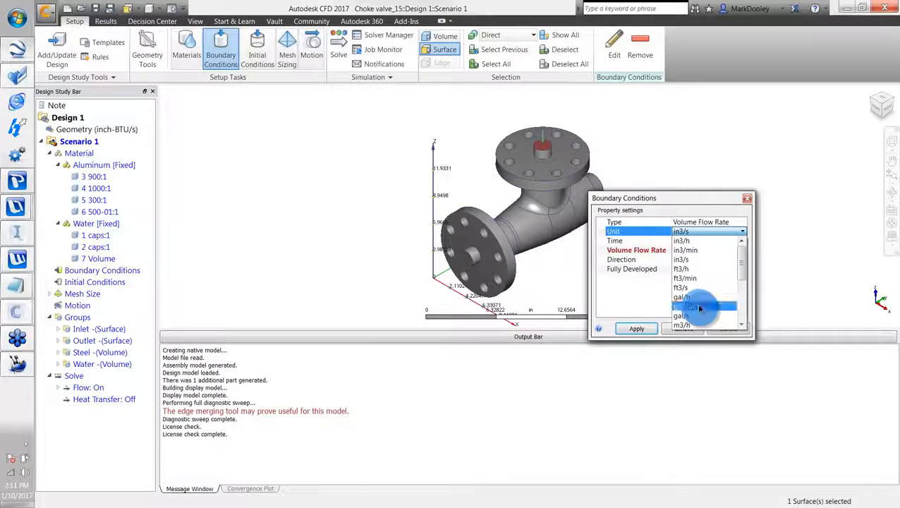
left_click(697, 300)
left_click(702, 250)
type("50")
left_click(633, 329)
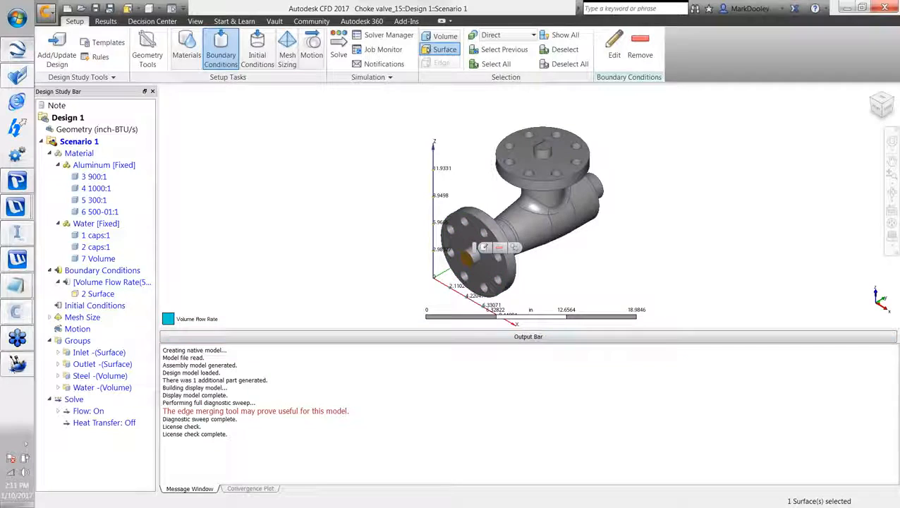
Apply a pressure boundary condition of 0 psi gage to the end face of the cap on the side flange
left_click(486, 248)
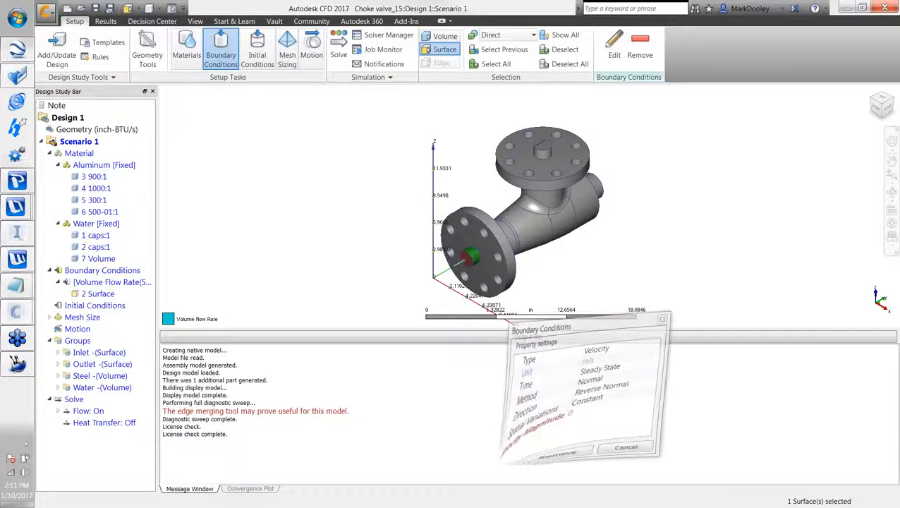
left_click(641, 337)
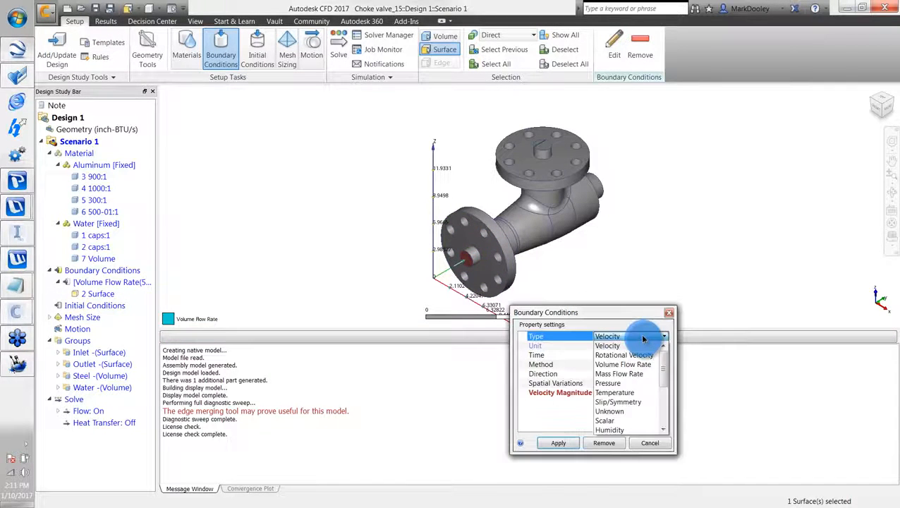
left_click(622, 392)
left_click(557, 443)
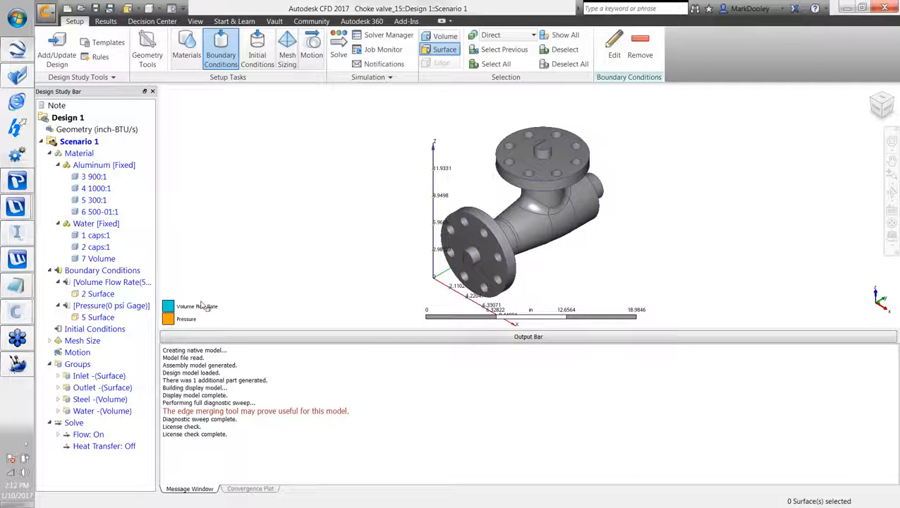
Generate automatic mesh sizing for the whole valve model with Autosize
scroll(529, 207, "up", 5)
middle_click_drag(522, 205, 594, 211)
scroll(594, 210, "up", 4)
middle_click_drag(659, 268, 608, 260, "shift")
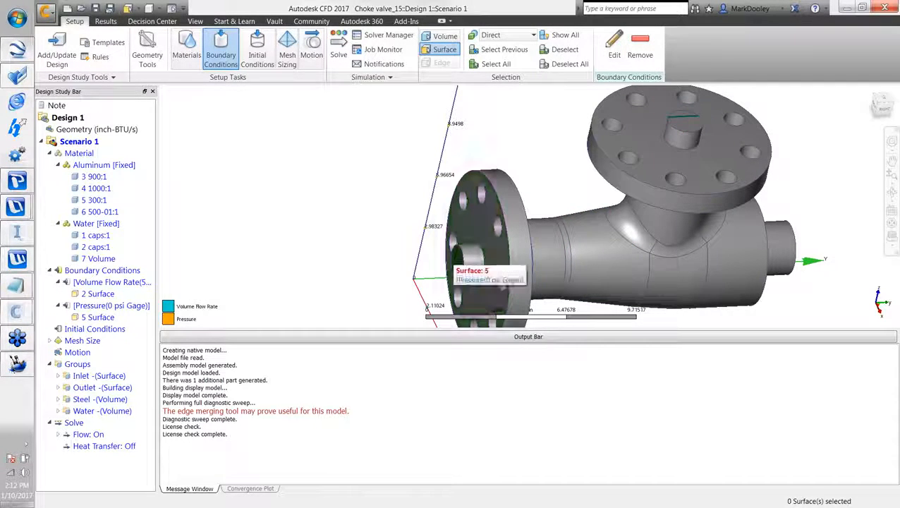
middle_click_drag(487, 229, 615, 227, "shift")
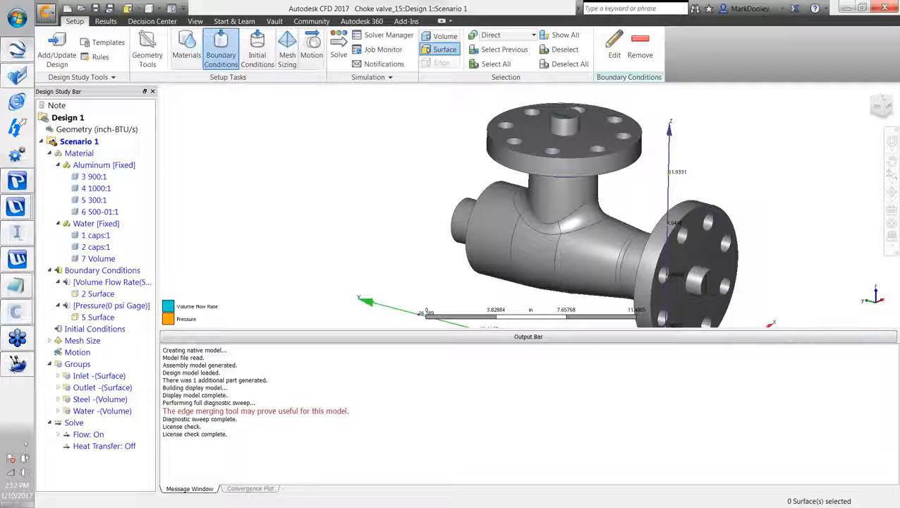
left_click(288, 55)
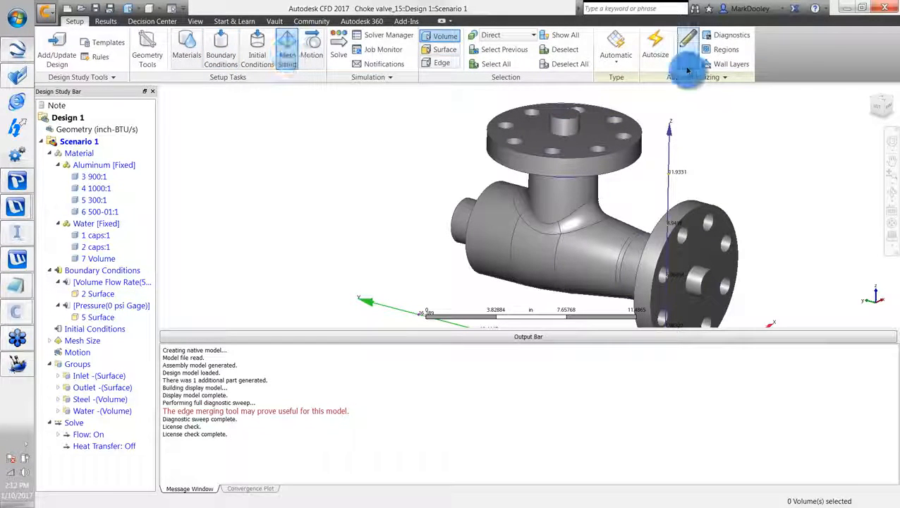
left_click(657, 49)
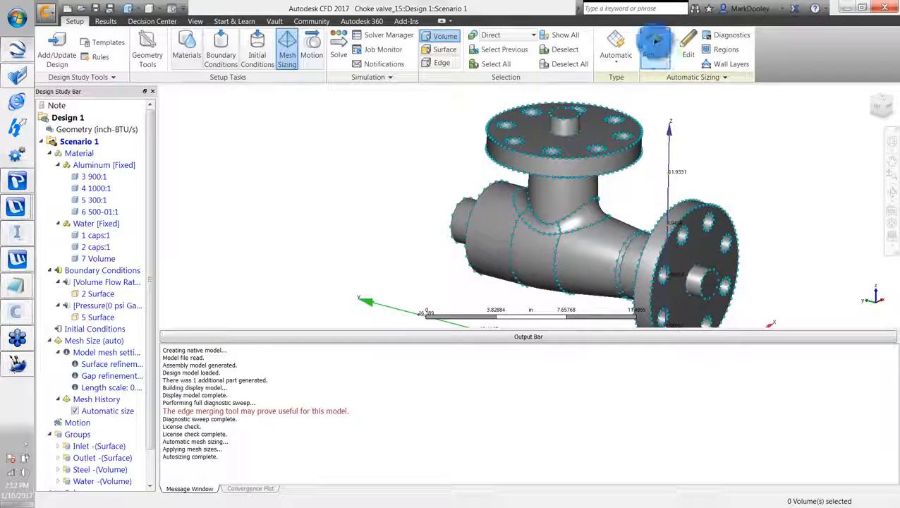
middle_click_drag(677, 222, 499, 222, "shift")
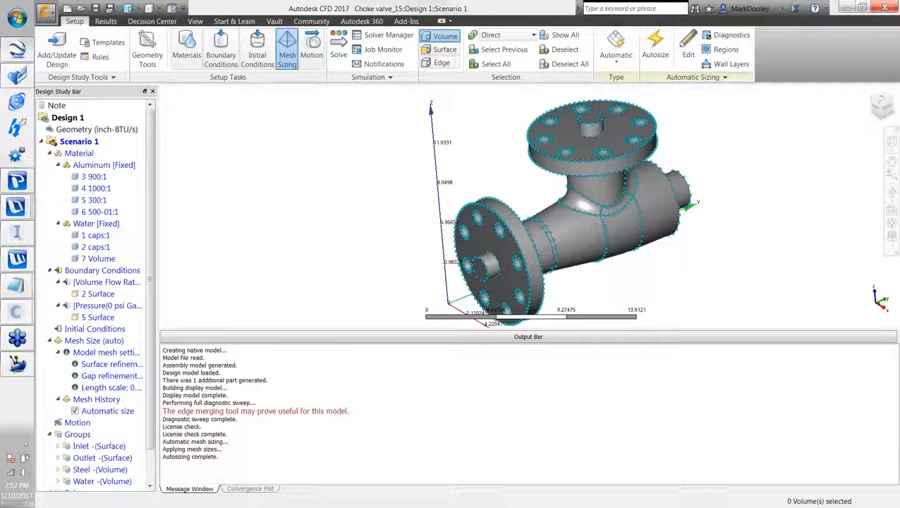
Solve the scenario in steady state on MyComputer with 50 iterations, continuing from 0
left_click(339, 49)
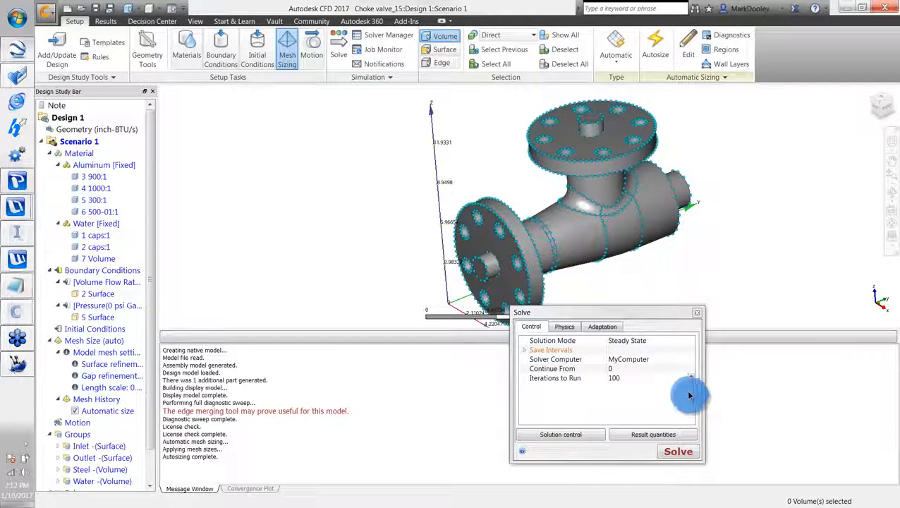
left_click(650, 360)
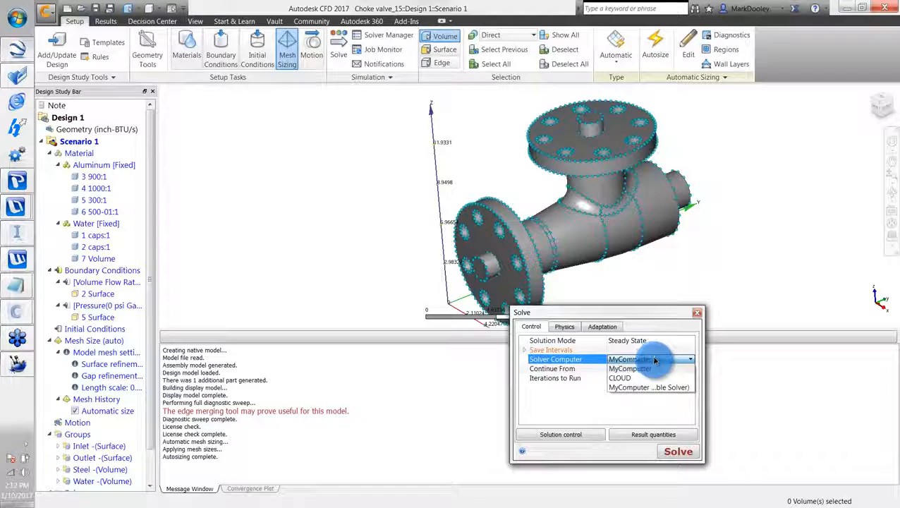
left_click(660, 356)
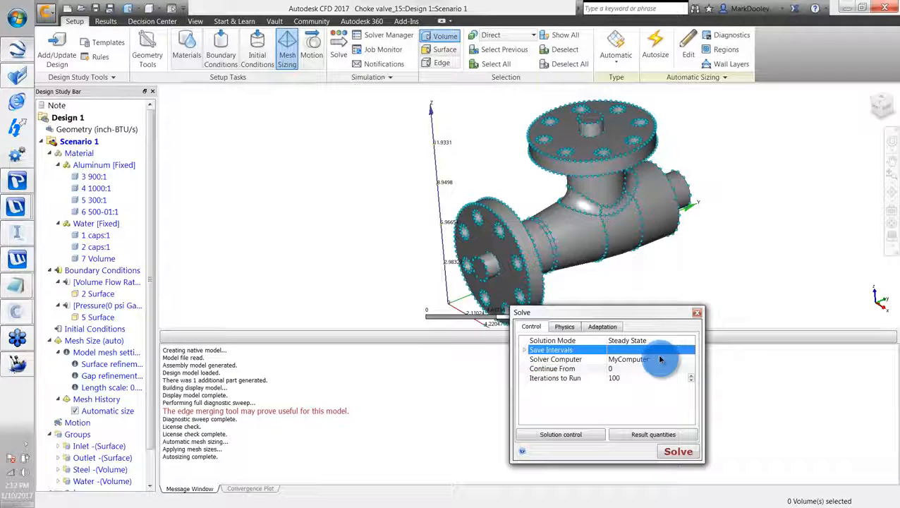
left_click(642, 370)
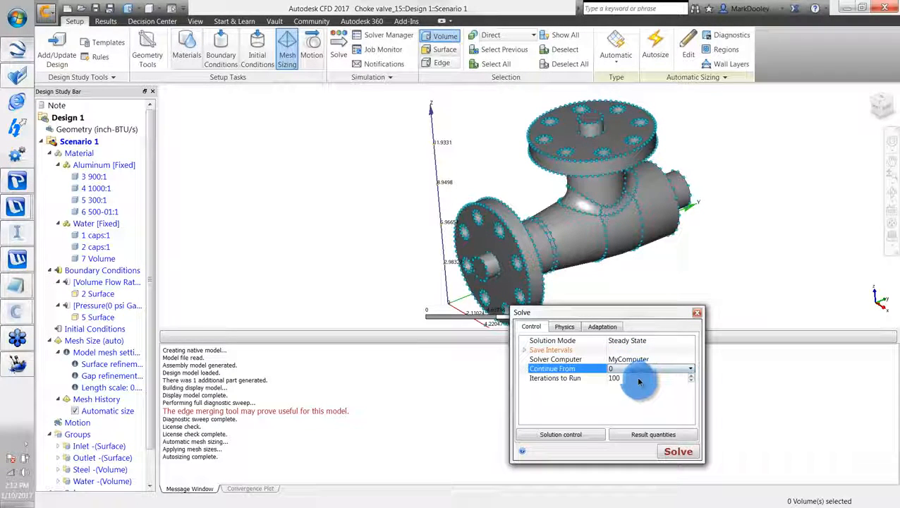
left_click(635, 381)
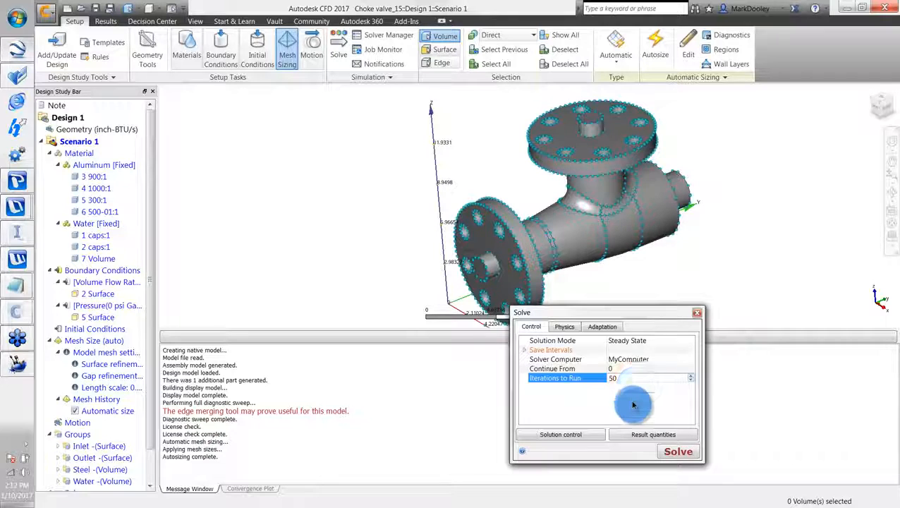
left_click(632, 407)
left_click(678, 452)
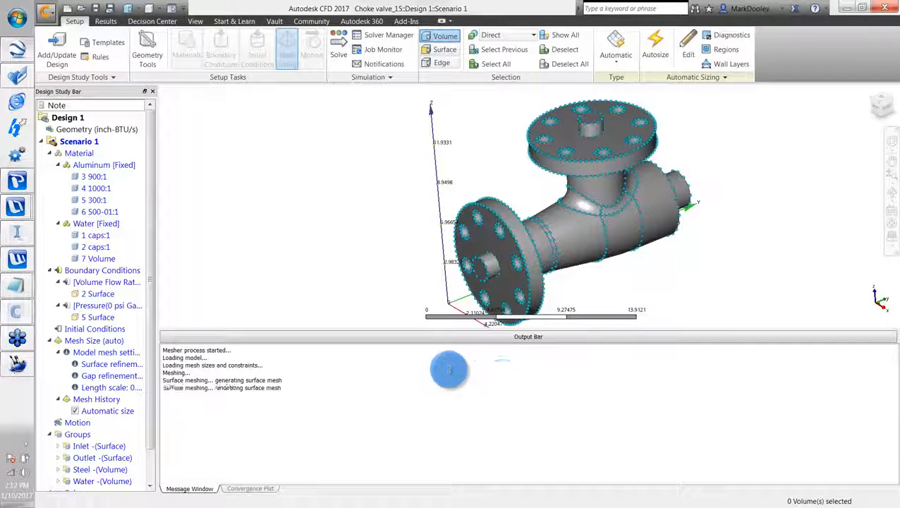
Collapse the Output Bar and add a result plane cutting through the valve to show velocity magnitude
left_click(417, 340)
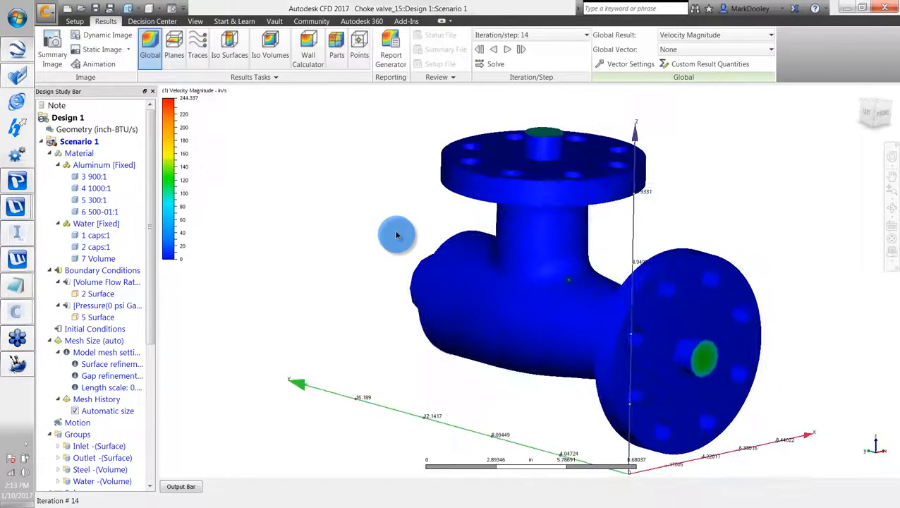
left_click(172, 56)
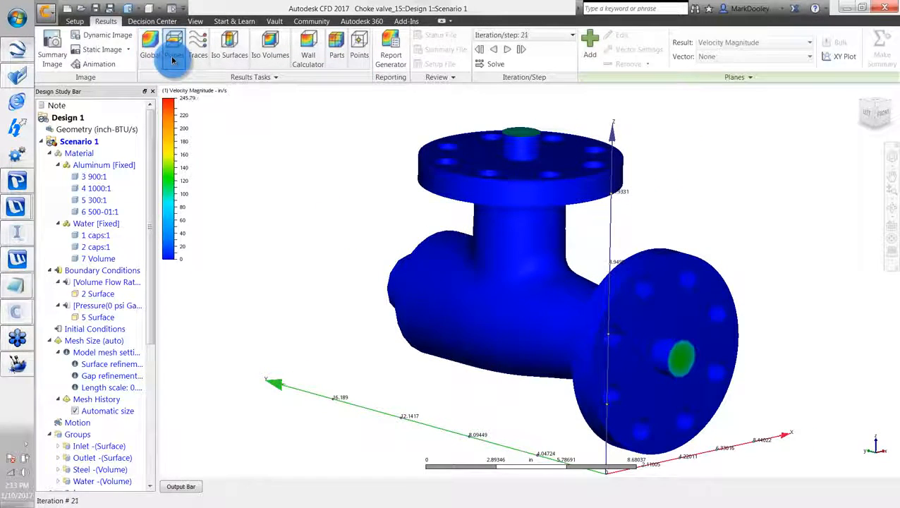
left_click(590, 43)
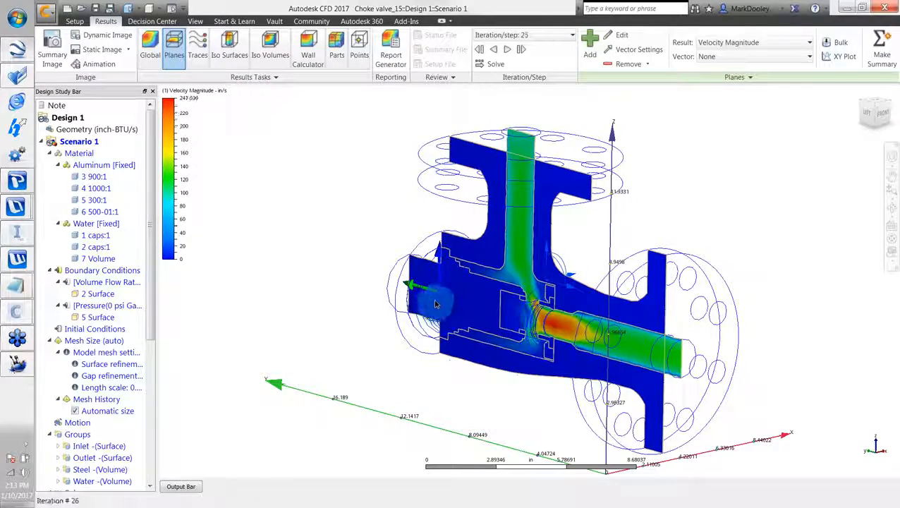
Display Velocity Vector as the vector result on the cutting plane
middle_click_drag(437, 303, 452, 311, "shift")
scroll(533, 330, "up", 3)
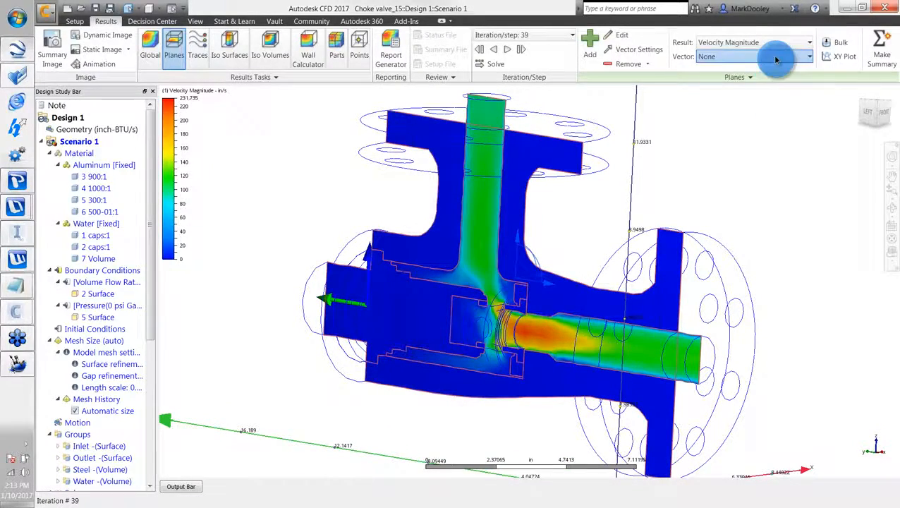
left_click(809, 58)
left_click(752, 76)
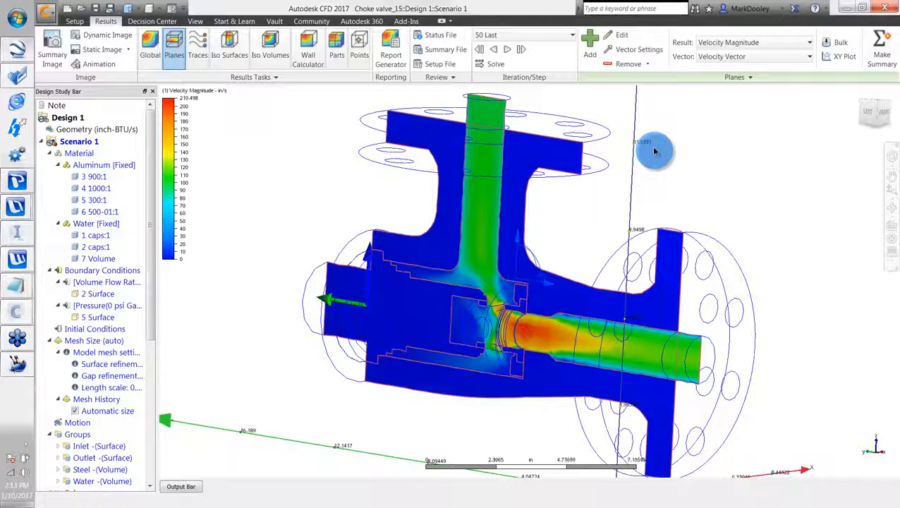
Set the plane's vectors to a same length of about 0.41 and refine their grid spacing to about 0.669
right_click(489, 182)
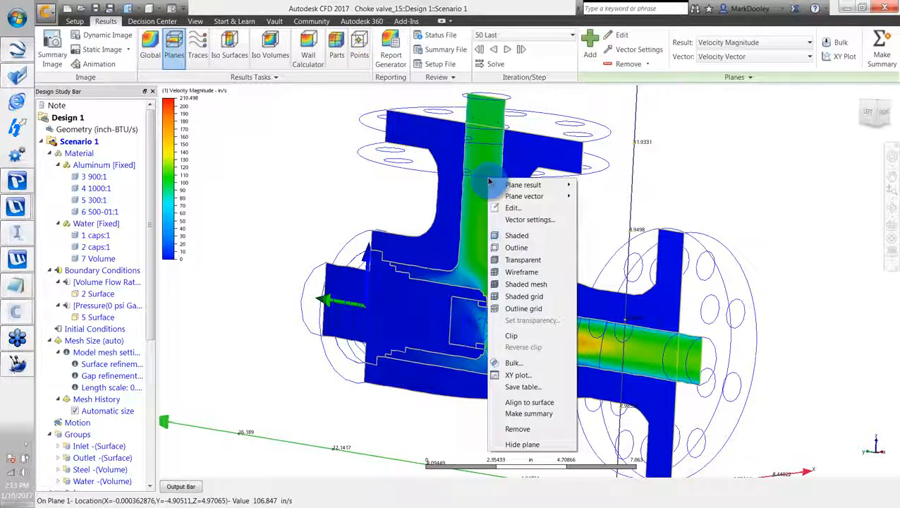
left_click(523, 219)
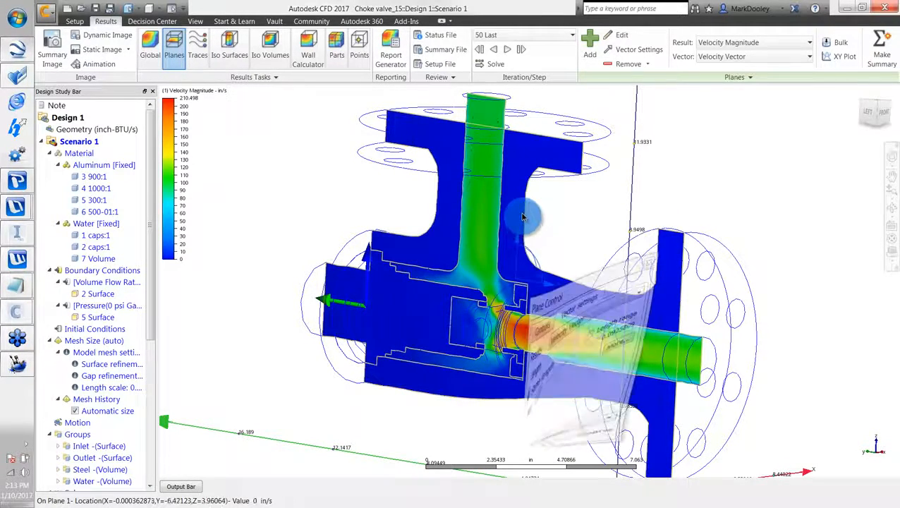
left_click(572, 291)
left_click_drag(572, 291, 592, 296)
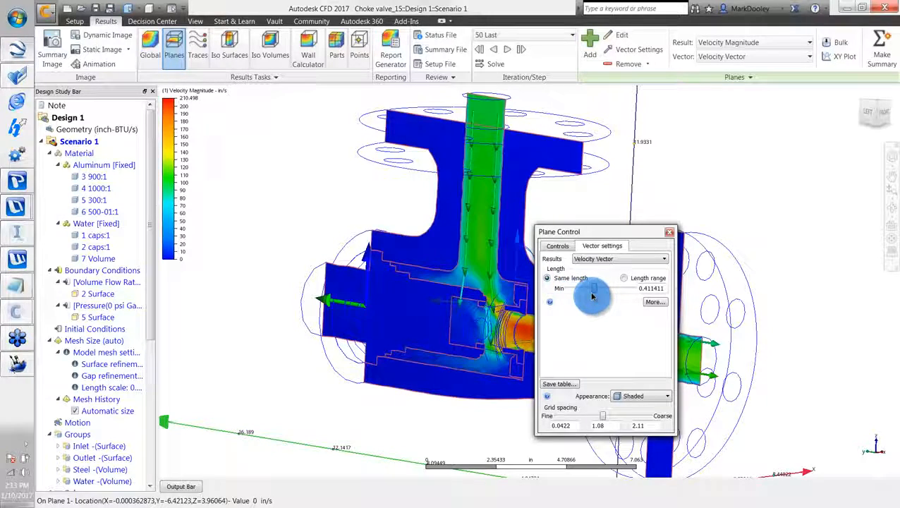
left_click_drag(601, 422, 586, 422)
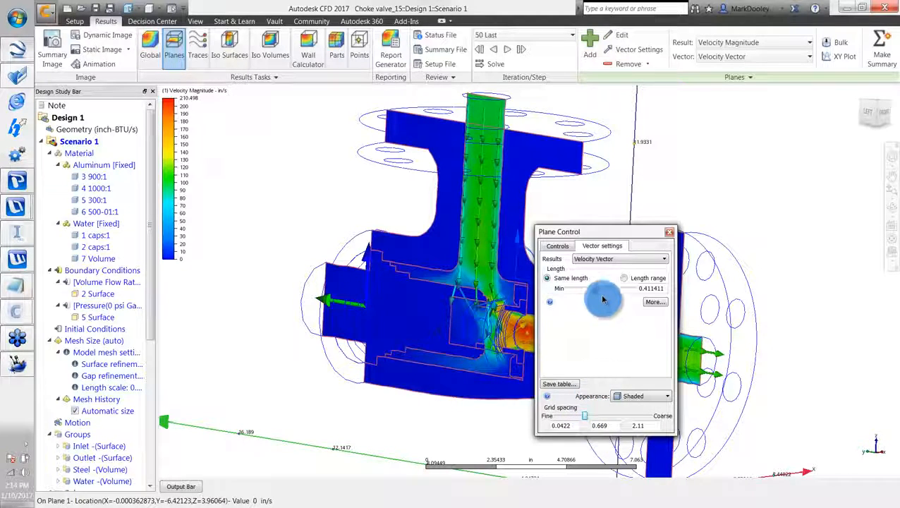
Set the plane's same-length velocity vectors to about 0.568 and change the plane's appearance to Outline
left_click(601, 260)
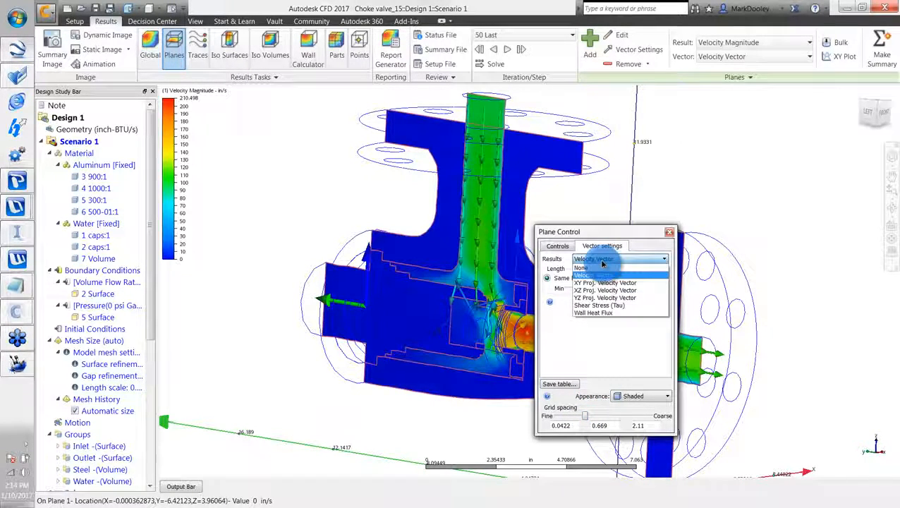
left_click(602, 263)
left_click_drag(596, 289, 635, 241)
left_click(645, 396)
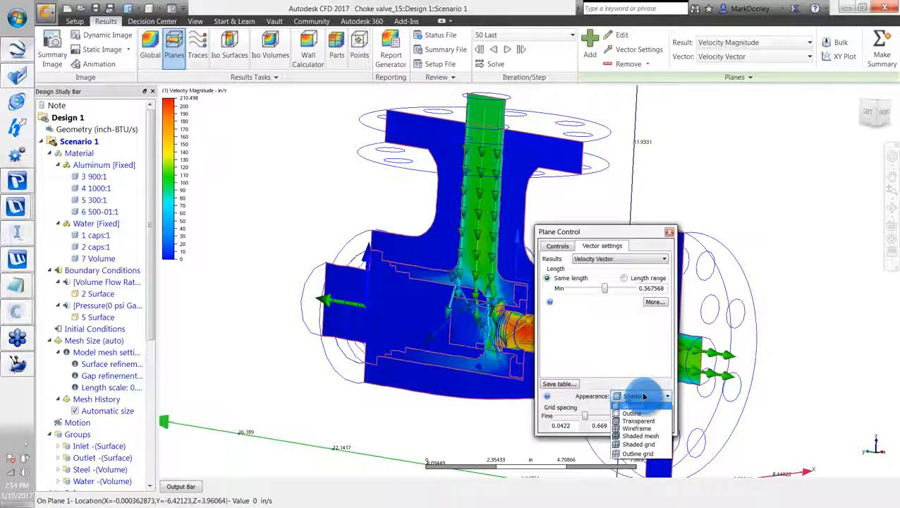
left_click(633, 414)
left_click_drag(648, 236, 772, 143)
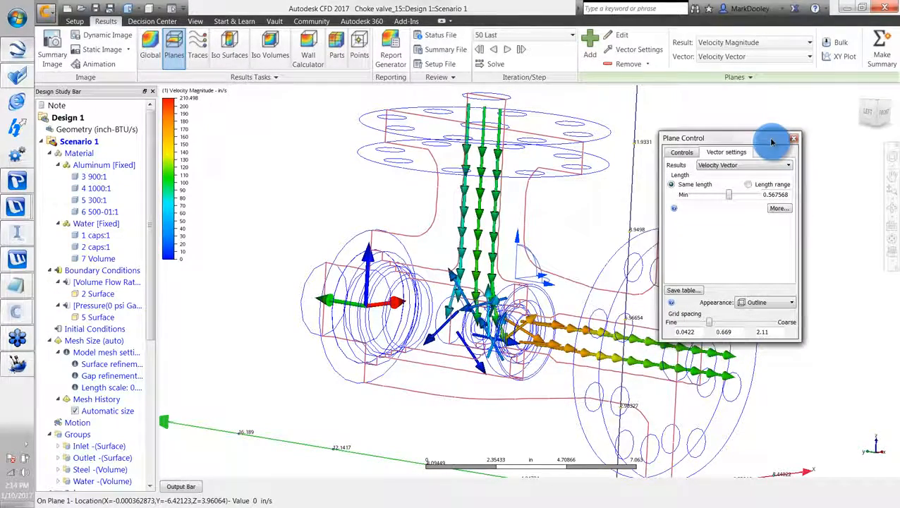
Examine the velocity vectors where the flow turns inside the valve body towards the outlet
middle_click_drag(640, 218, 301, 115, "shift")
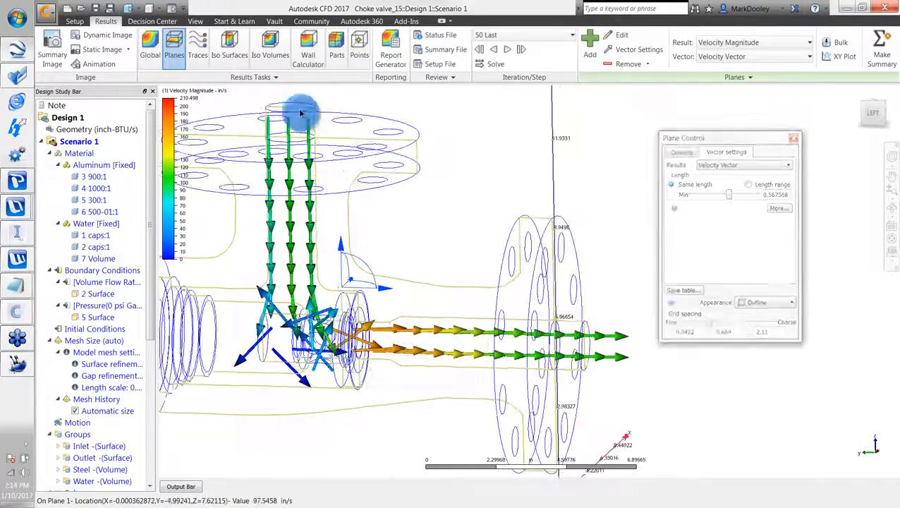
middle_click_drag(296, 368, 300, 351, "shift")
scroll(300, 351, "up", 3)
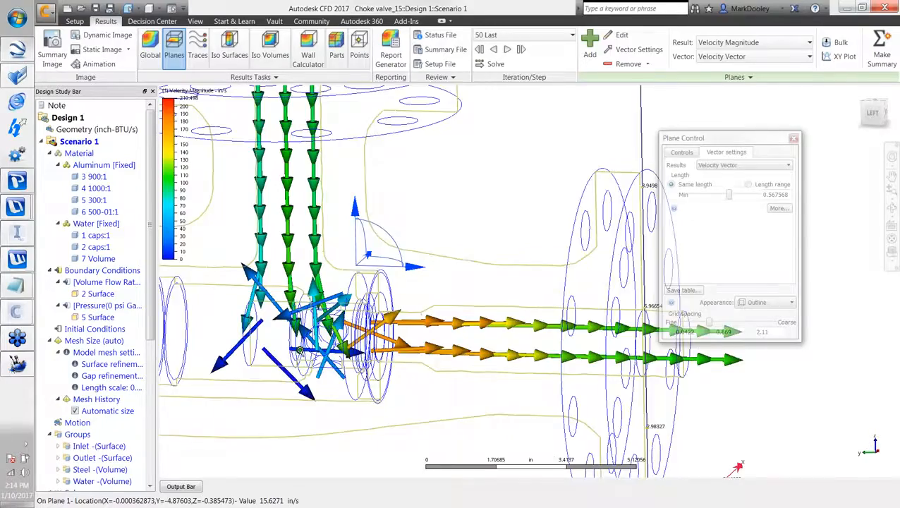
scroll(299, 351, "up", 4)
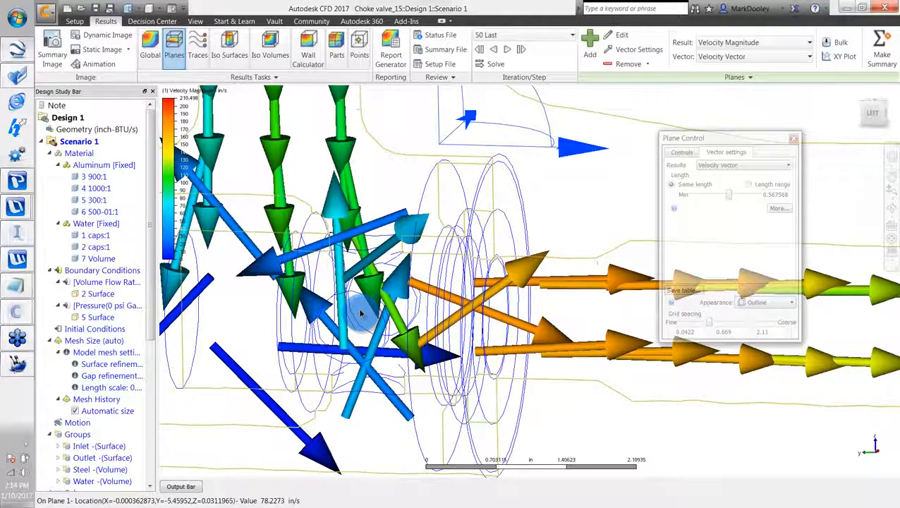
scroll(361, 313, "down", 3)
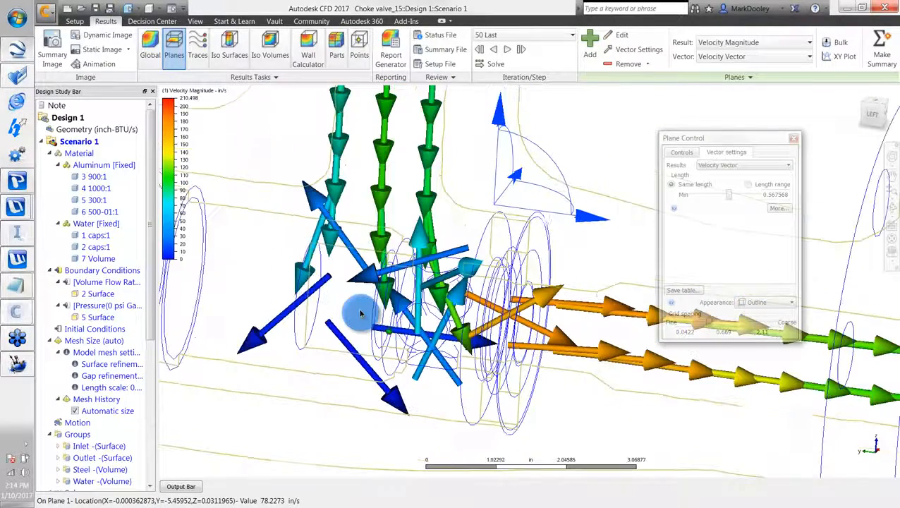
scroll(360, 312, "down", 2)
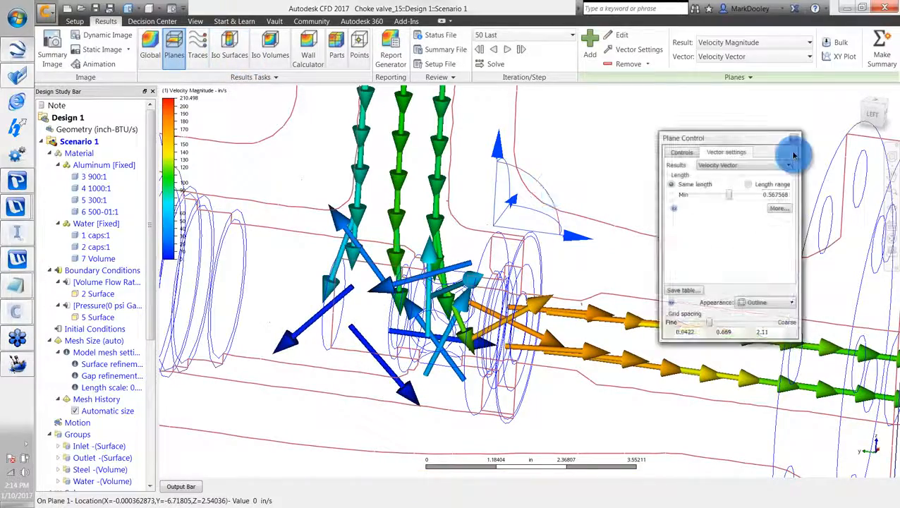
Create an XY plot of velocity magnitude through points picked on the plane from the inlet bore down and along the outlet pipe
left_click(837, 59)
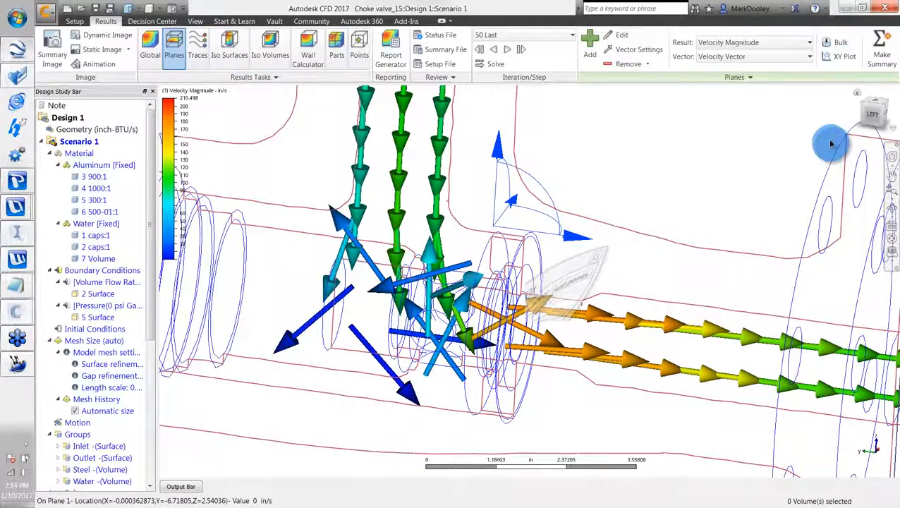
scroll(831, 143, "down", 1)
scroll(562, 270, "down", 1)
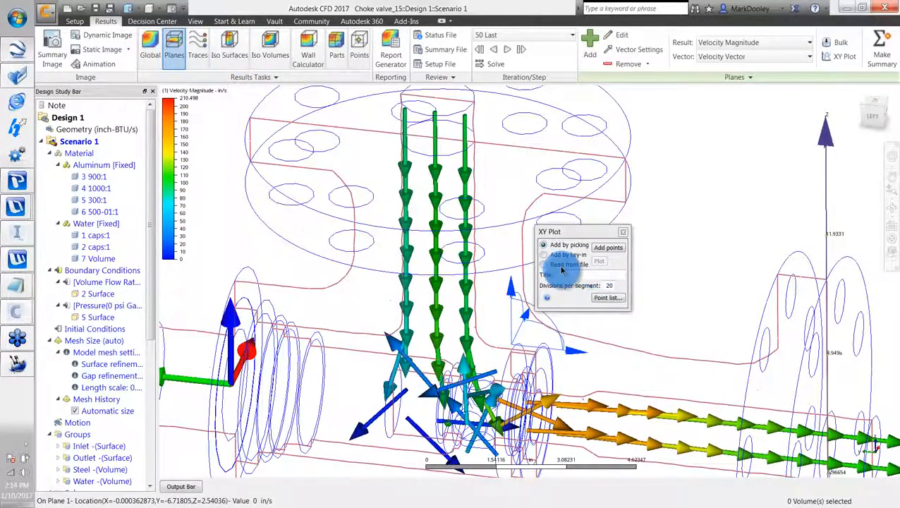
left_click(608, 247)
scroll(459, 143, "down", 3)
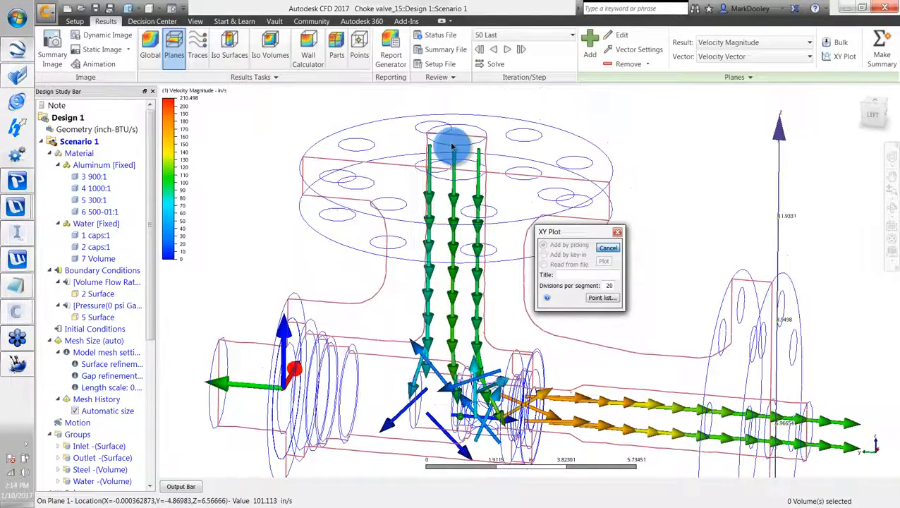
left_click(461, 261)
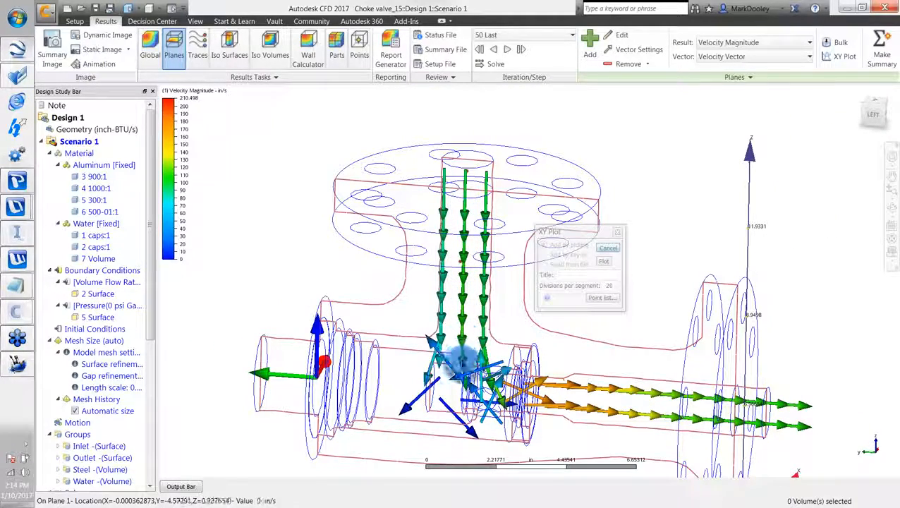
left_click(607, 402)
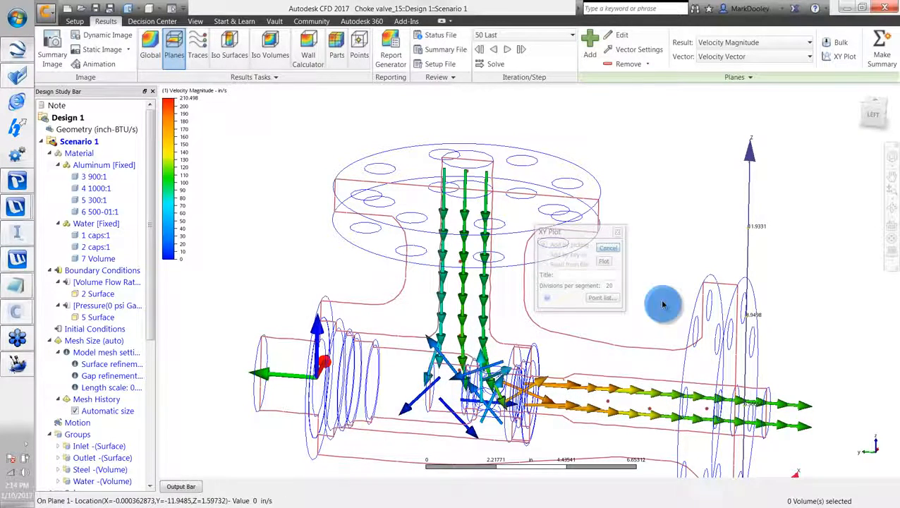
left_click(603, 262)
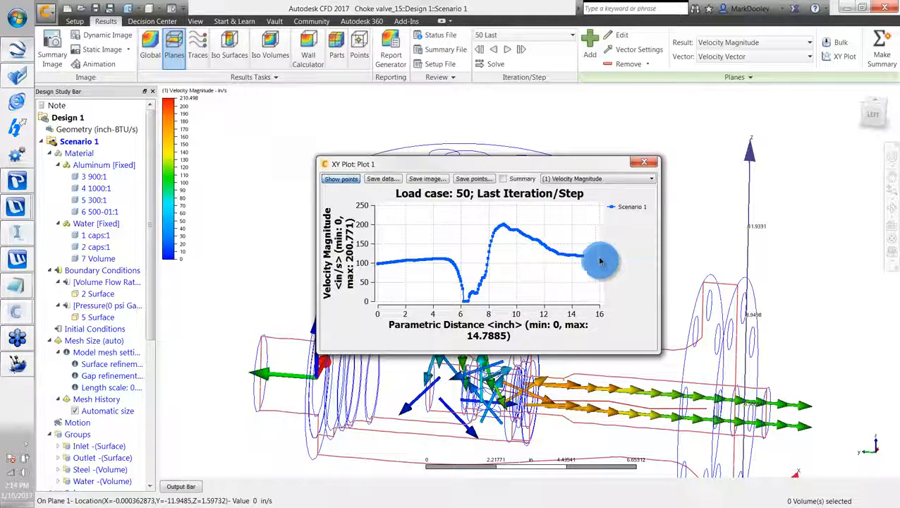
Review the velocity magnitude plot beside the model and close the XY Plot windows
left_click_drag(527, 163, 287, 83)
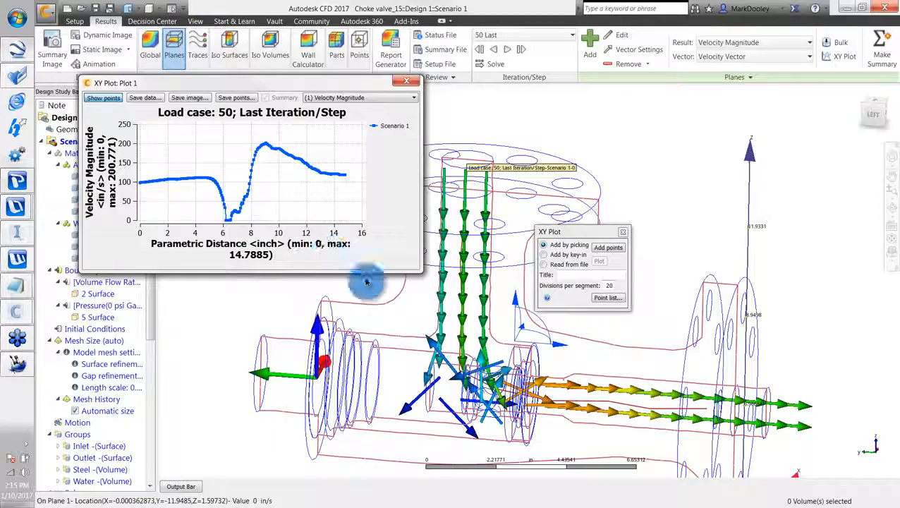
left_click(416, 84)
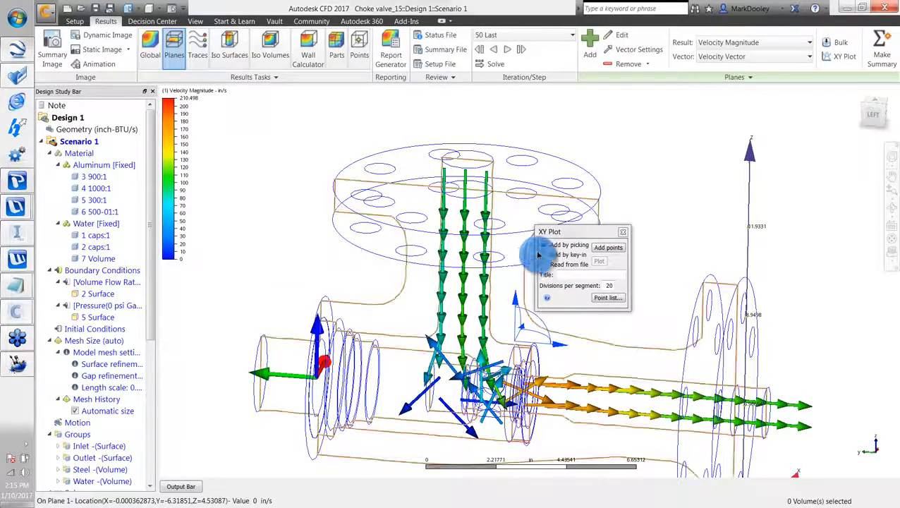
left_click(622, 237)
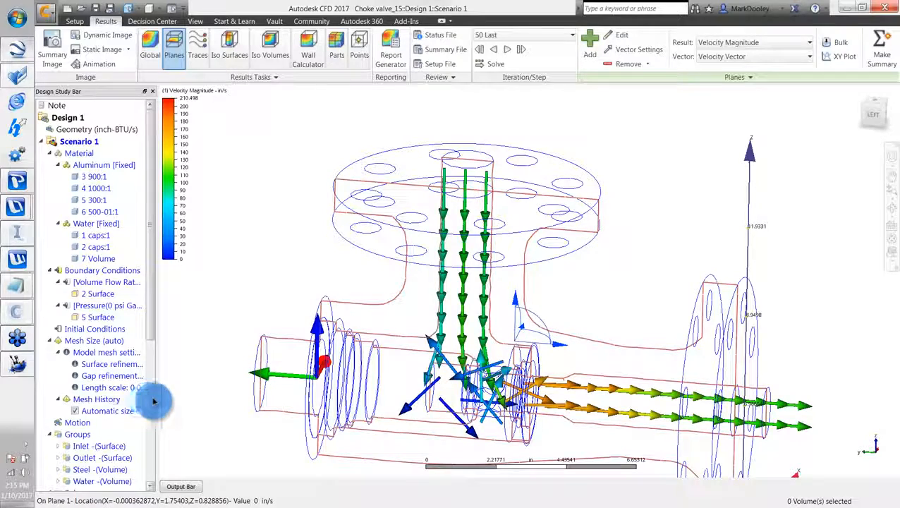
Hide the result plane Plane 1 in the design study's results
scroll(147, 401, "down", 7)
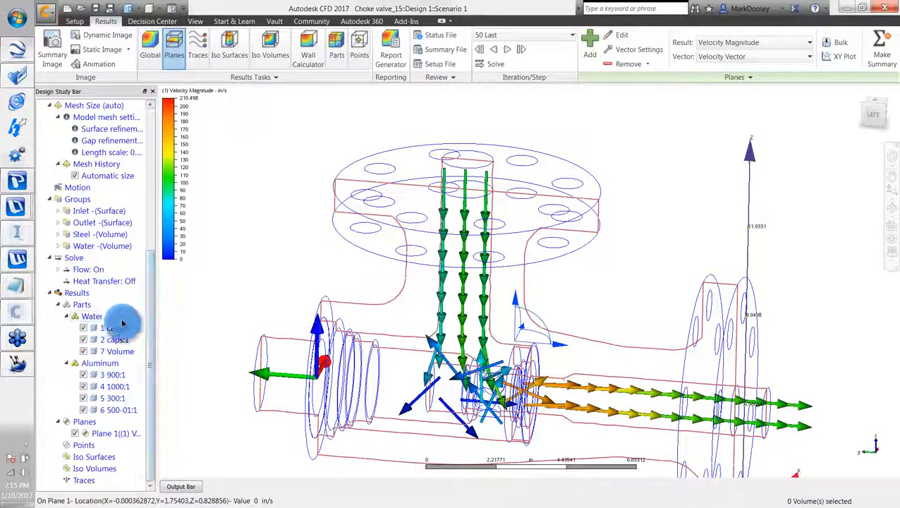
left_click(75, 434)
left_click(74, 434)
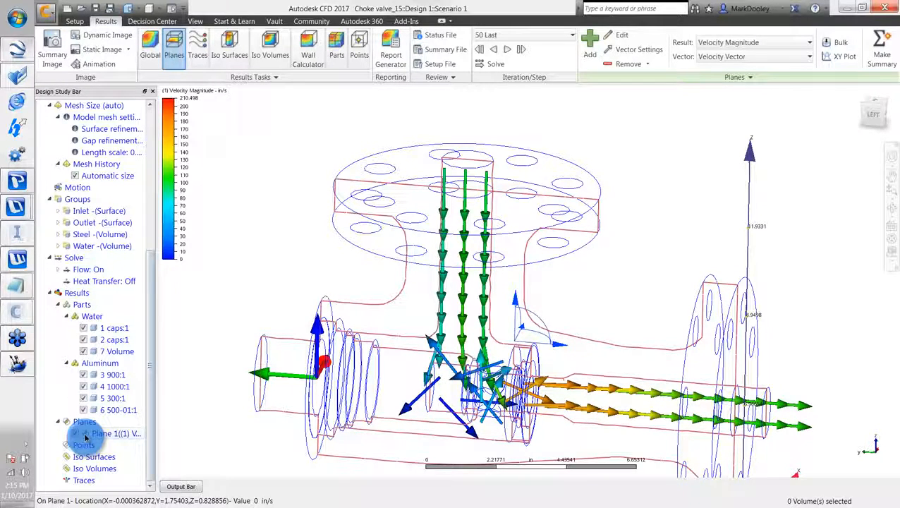
left_click(76, 434)
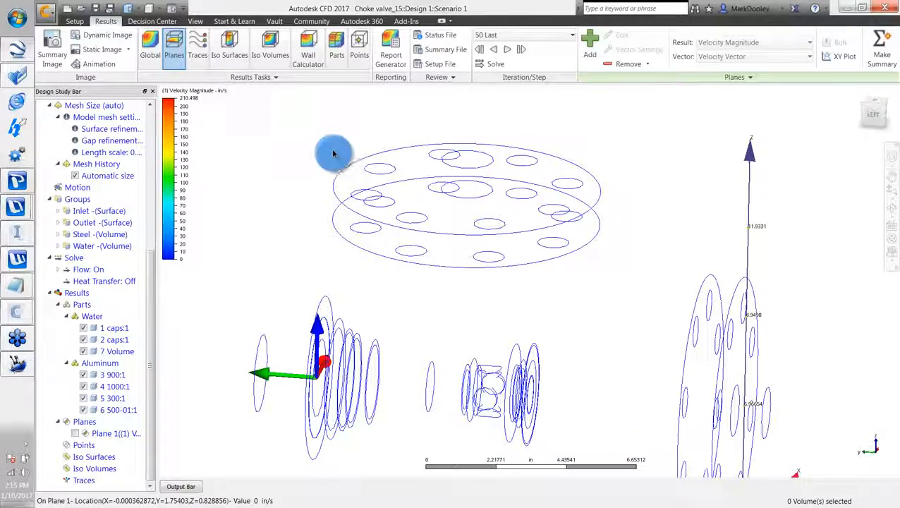
Add a set of flow traces with circular seeds in a grid pattern, centred on the upper flange's inlet opening
left_click(199, 53)
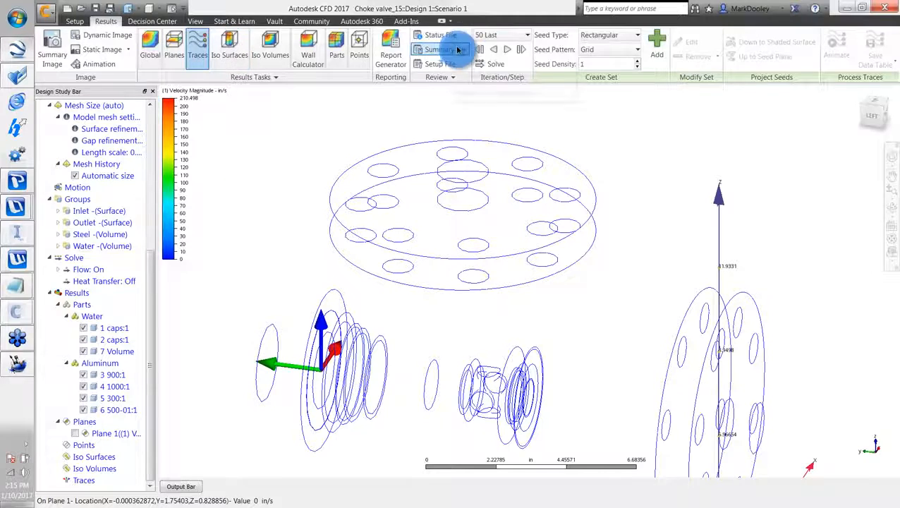
left_click(598, 36)
left_click(588, 90)
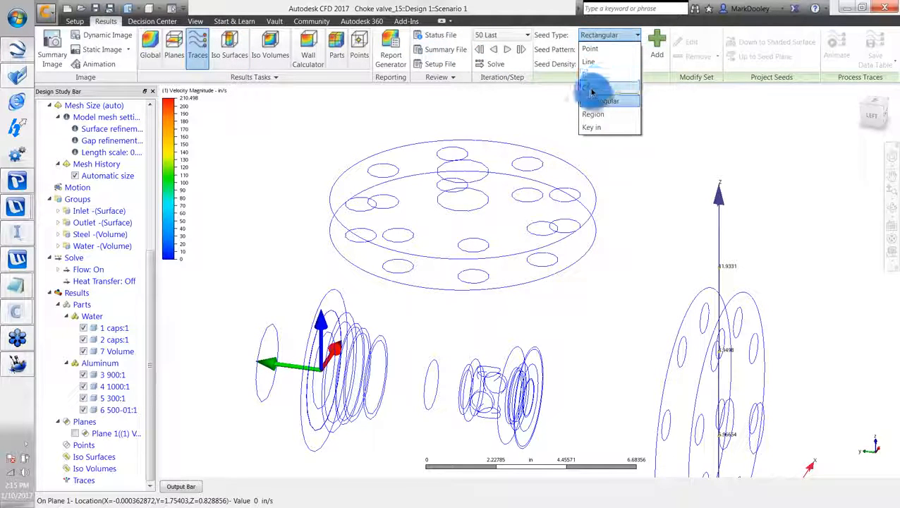
left_click(652, 42)
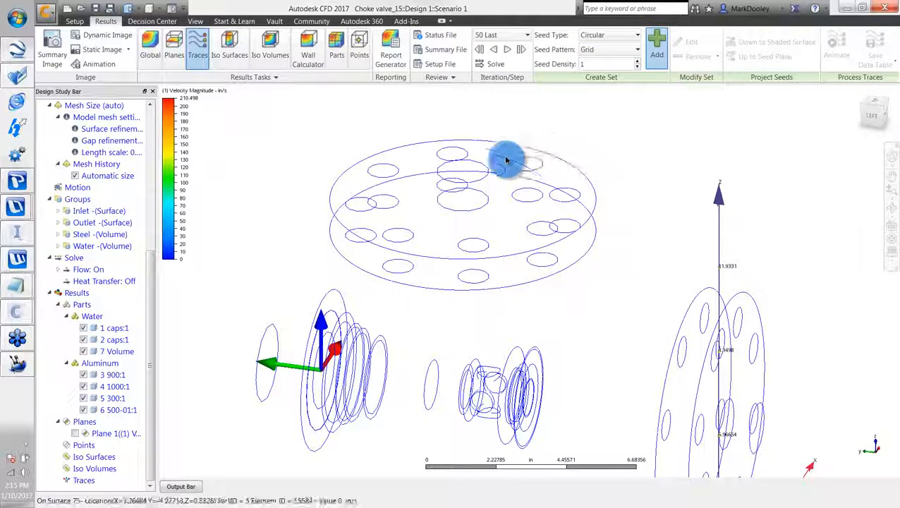
left_click(465, 175)
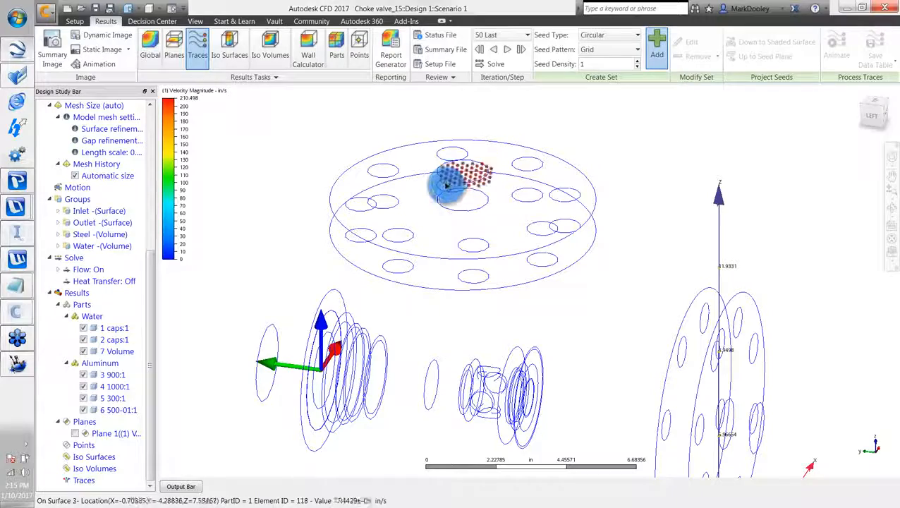
left_click(445, 186)
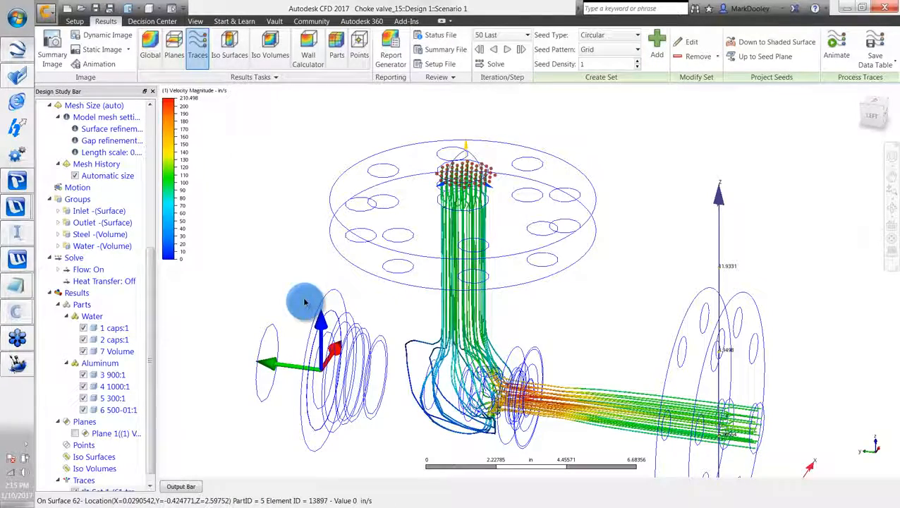
Add an iso surface of Velocity Magnitude and color it by Static Pressure
scroll(305, 302, "up", 3)
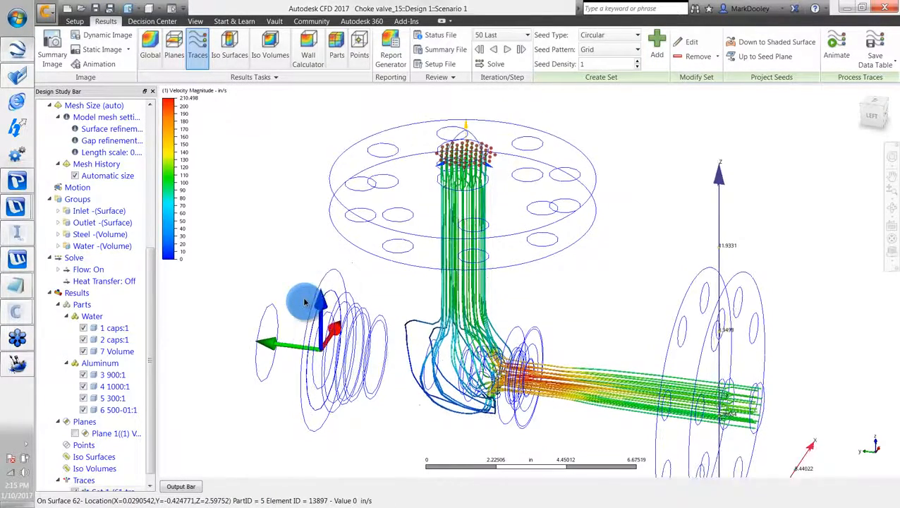
scroll(305, 302, "up", 1)
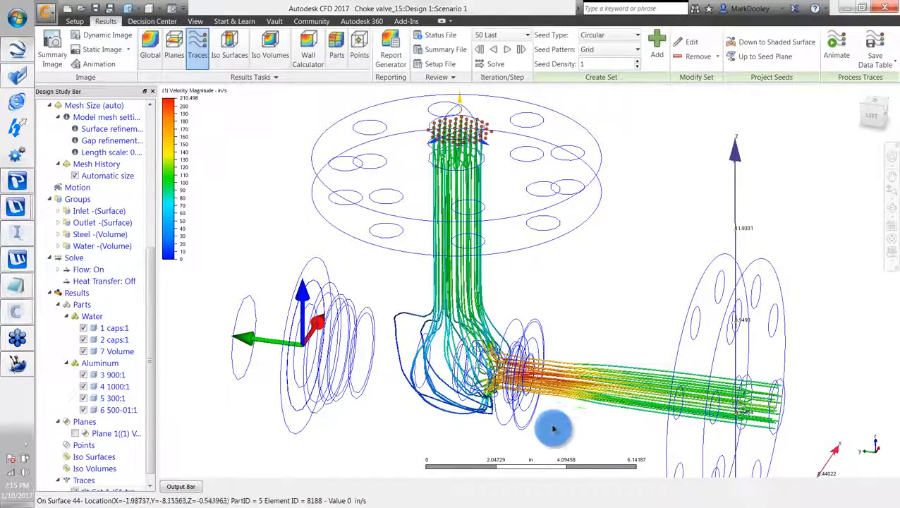
scroll(551, 424, "up", 3)
scroll(552, 425, "up", 2)
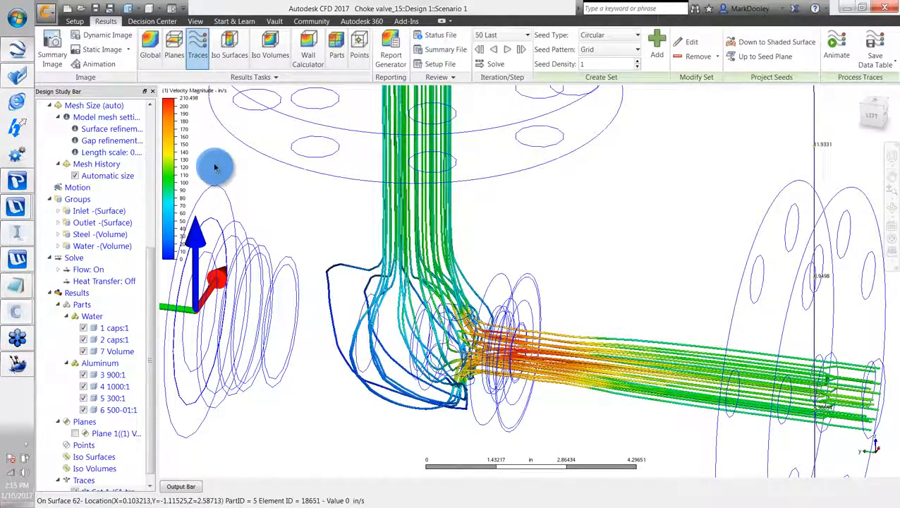
left_click(231, 58)
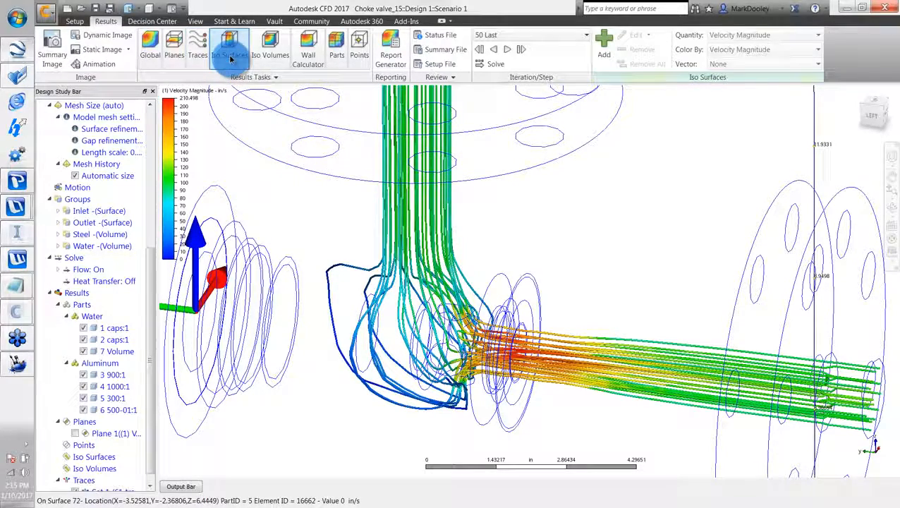
left_click(603, 41)
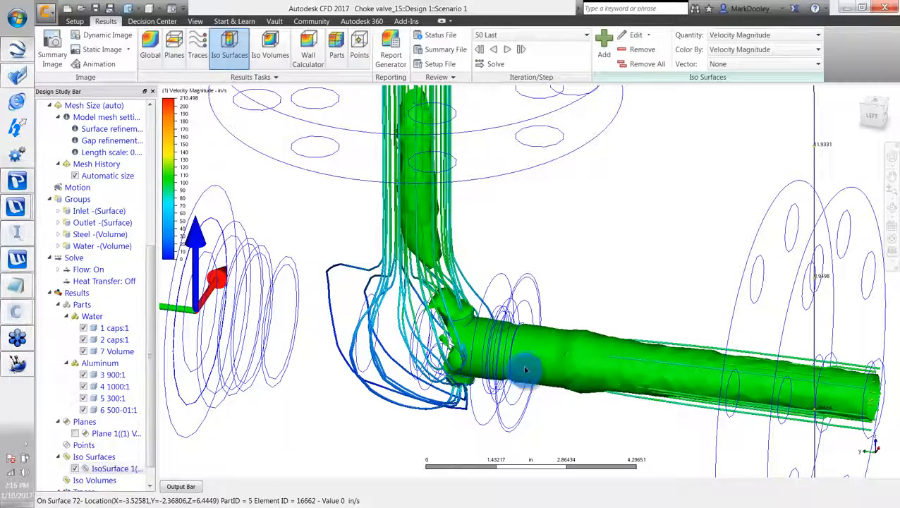
left_click(637, 40)
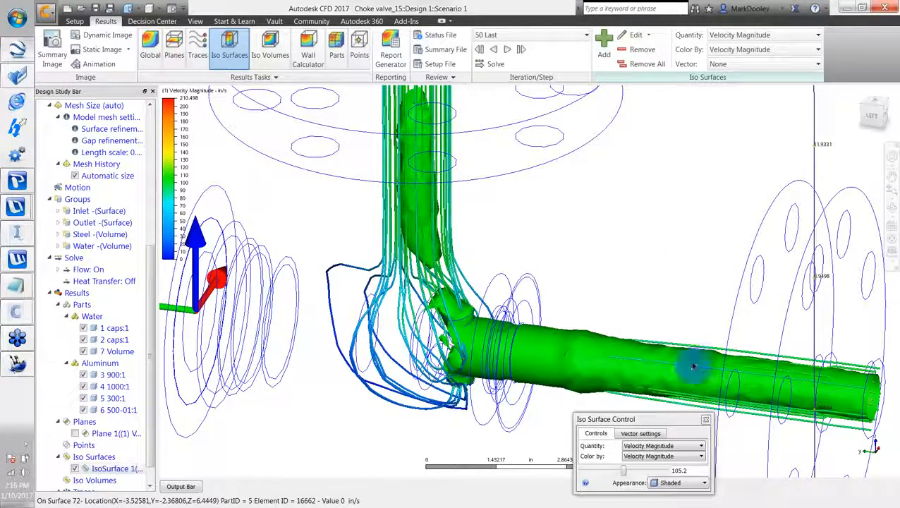
left_click(642, 458)
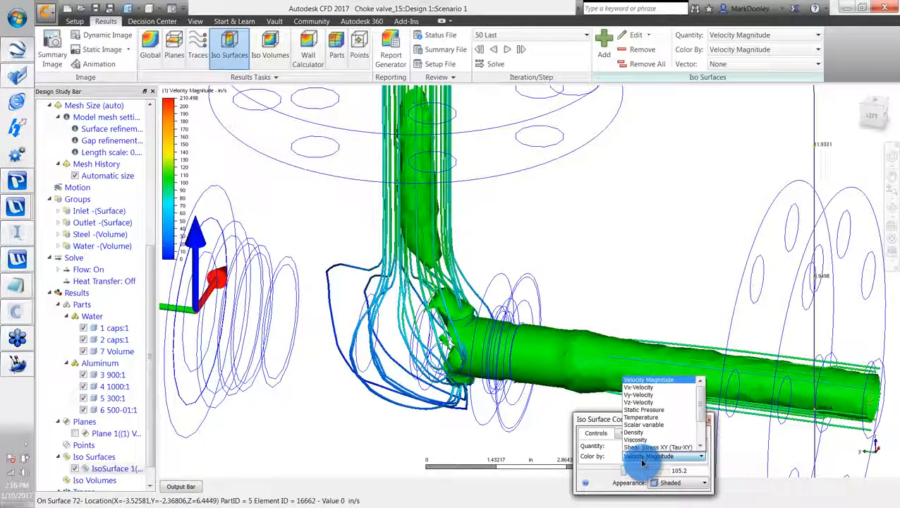
left_click(652, 413)
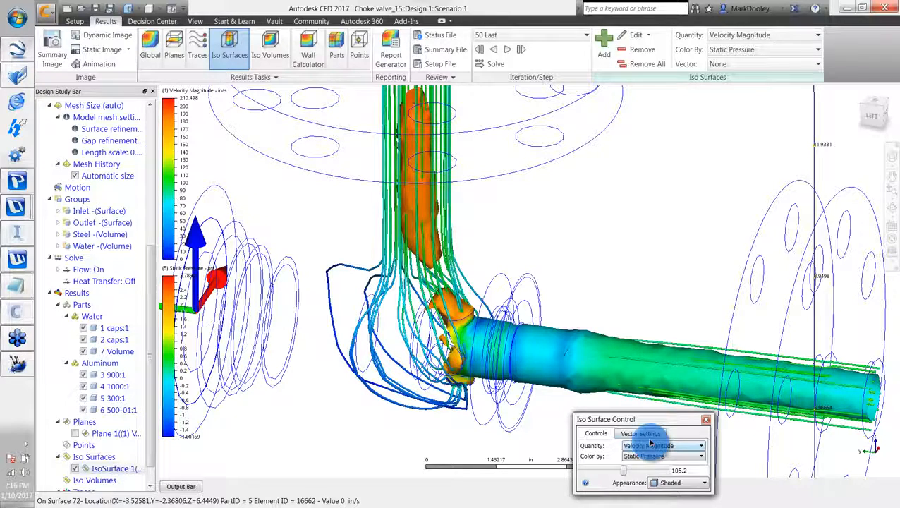
Display same-length Velocity Vector arrows on the iso surface and set its iso value to about 111.6
left_click(647, 434)
left_click_drag(649, 440, 707, 254)
left_click(708, 252)
left_click(649, 263)
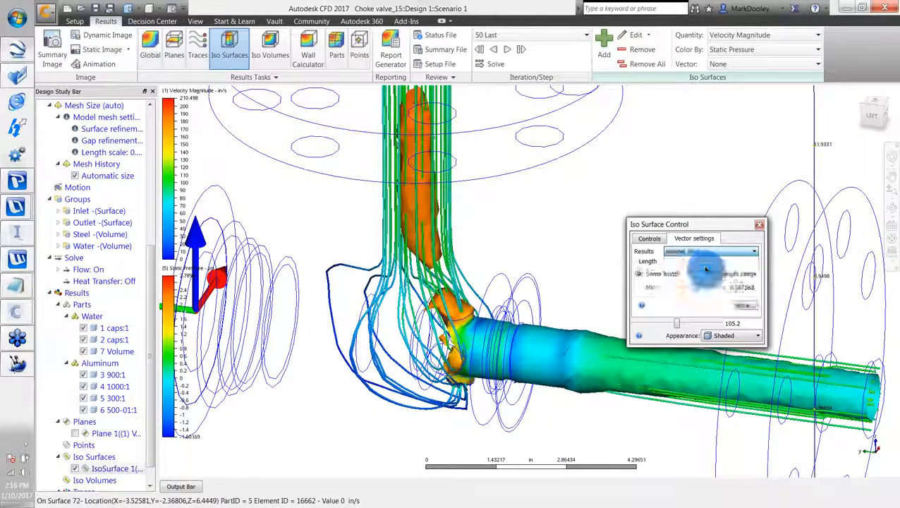
mouse_move(677, 317)
left_mouse_down()
mouse_move(687, 318)
mouse_move(678, 314)
left_mouse_up()
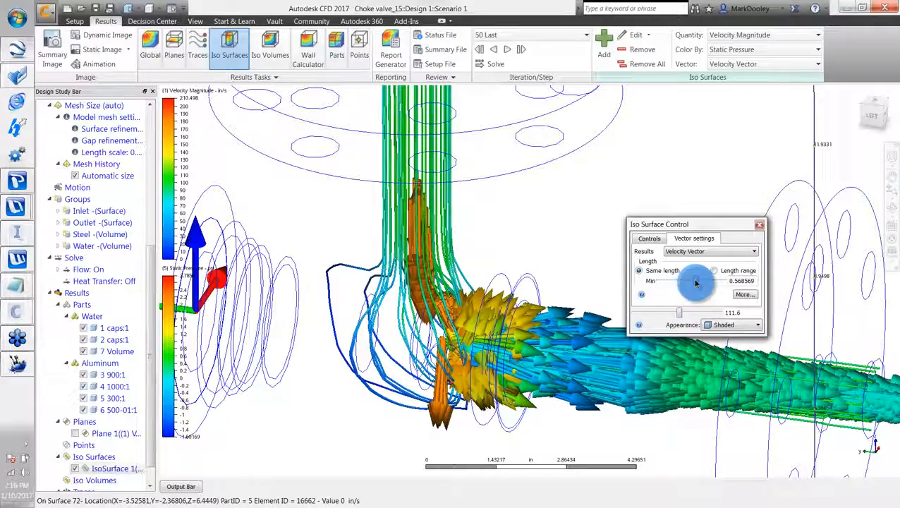
Shorten the iso surface's vector arrows to about 0.287 and lower its iso value to about 105.2
left_click_drag(694, 283, 679, 315)
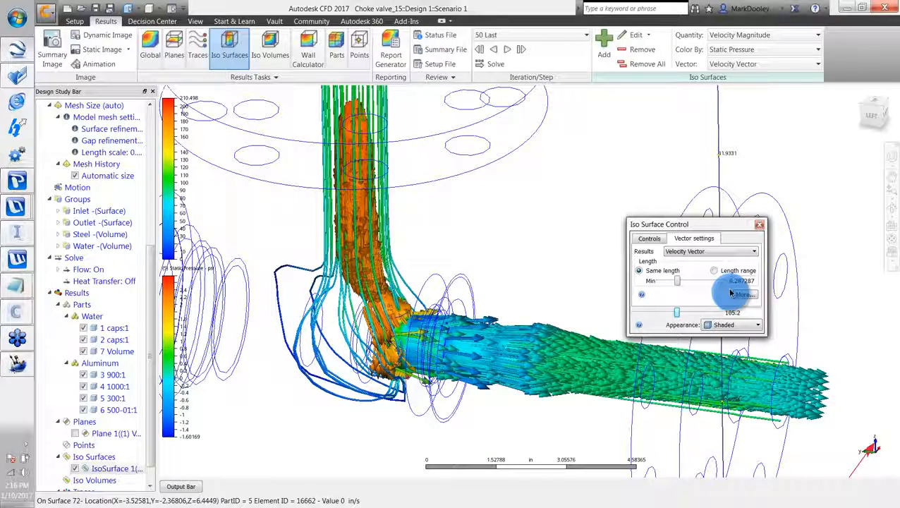
Clone Design 1 with Scenario 1 as Design 1 - Copy (1), leaving out the mesh and results
left_click(151, 126)
left_click(68, 118)
right_click(68, 119)
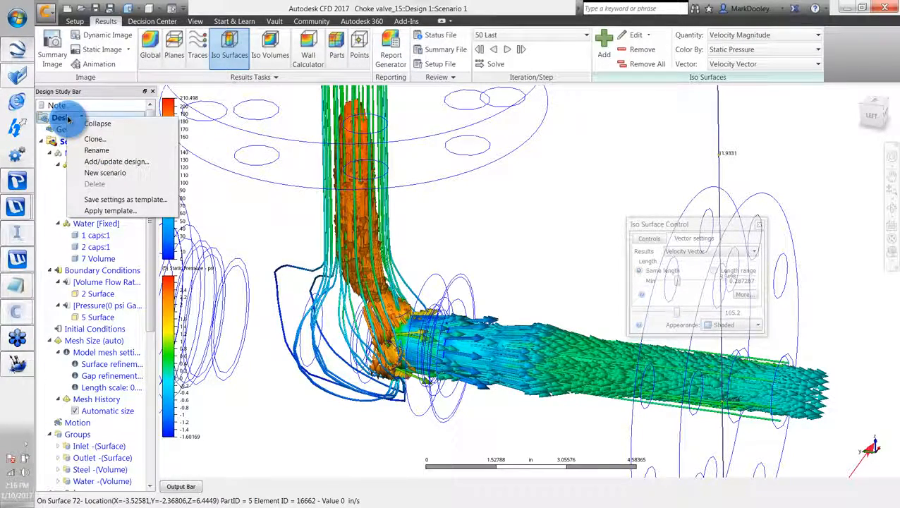
left_click(88, 141)
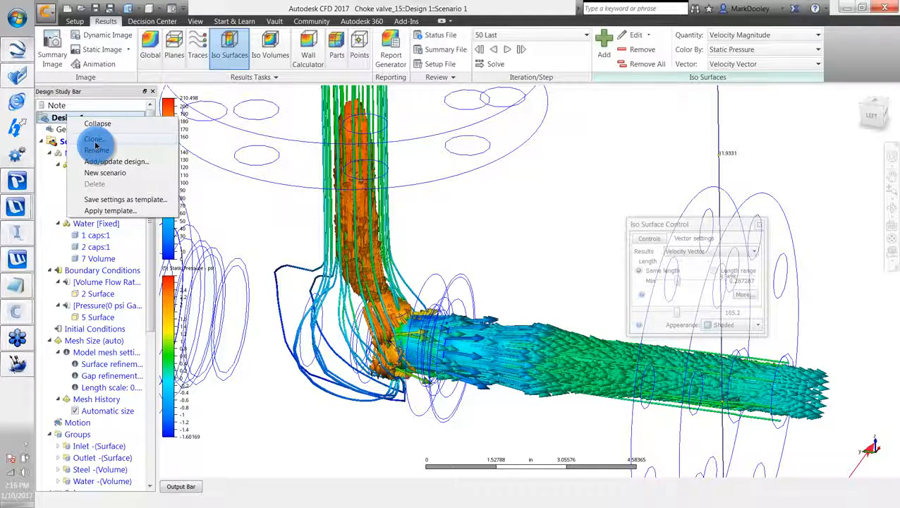
left_click(86, 141)
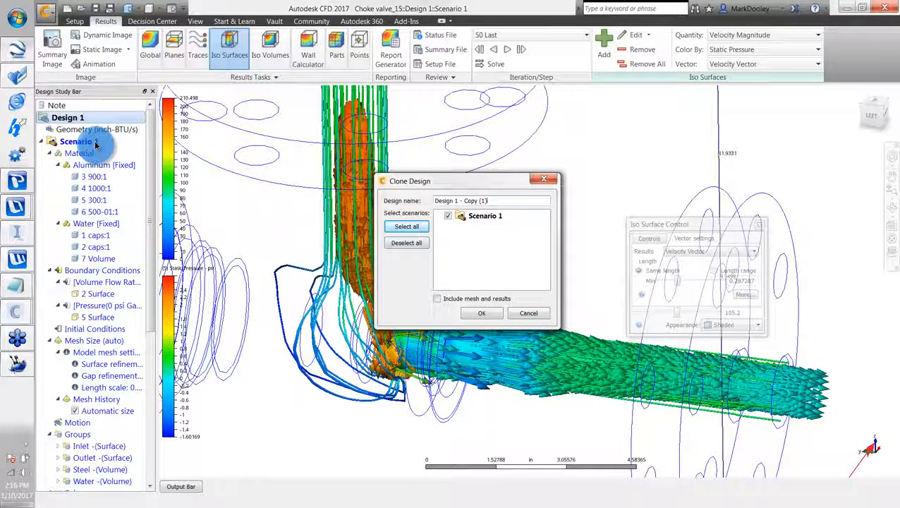
left_click(480, 315)
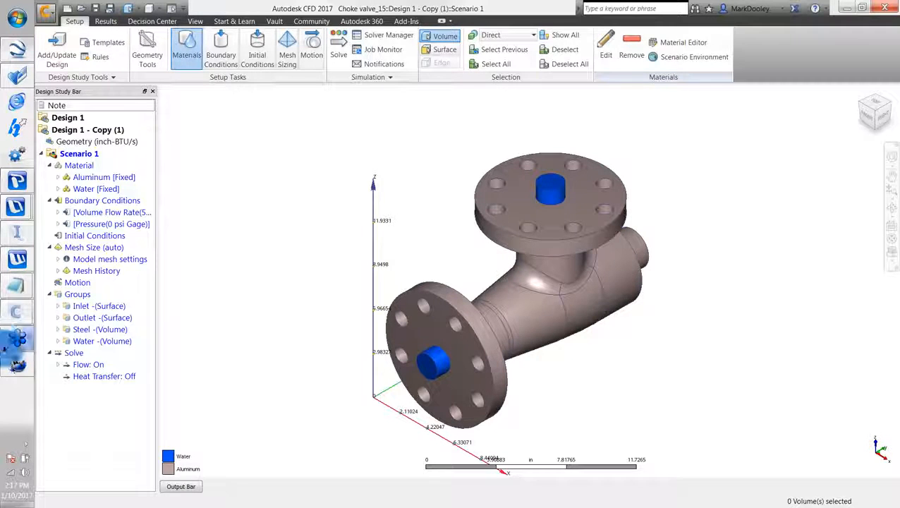
Switch to Inventor and activate the Choke valve-02 member of the assembly to examine its slotted choke
left_click(17, 234)
left_click(87, 171)
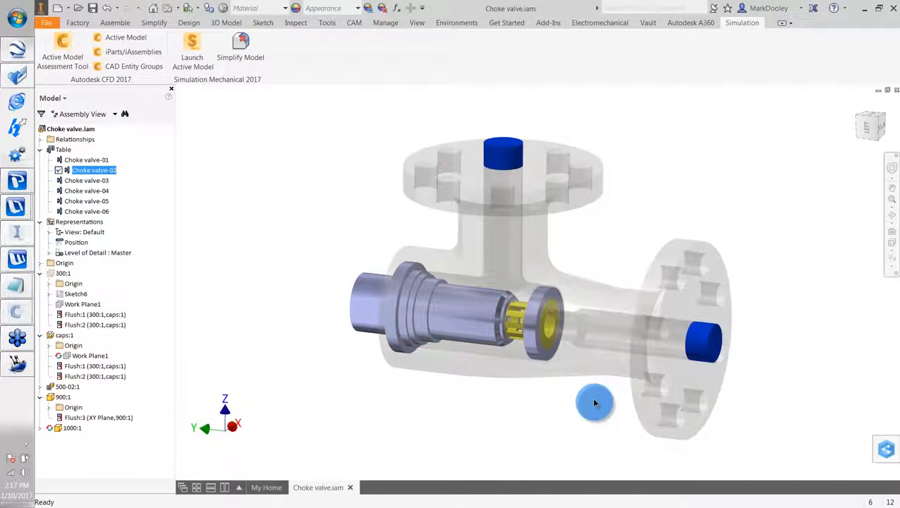
scroll(551, 380, "down", 2)
scroll(552, 379, "down", 2)
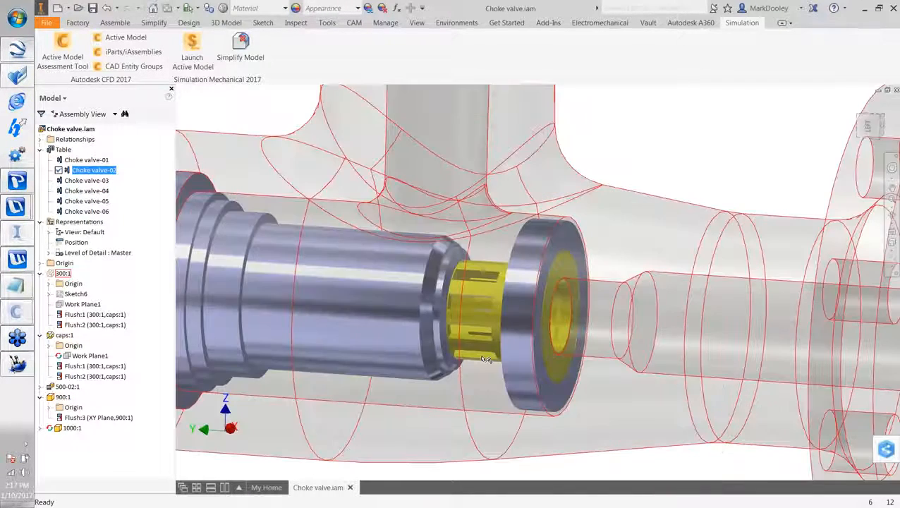
scroll(327, 144, "down", 2)
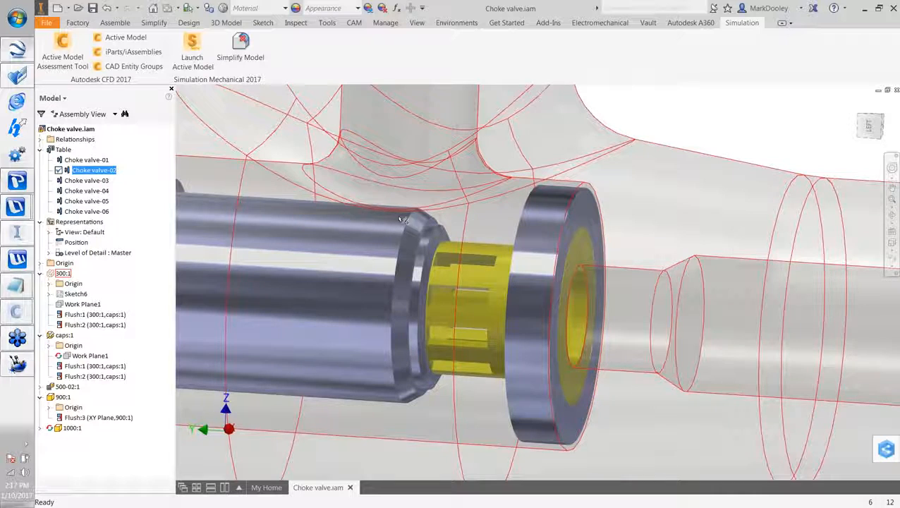
Save the active valve model, launch it into Autodesk CFD and update Design 1 - Copy (1) of the Choke valve_15 study
left_click(137, 39)
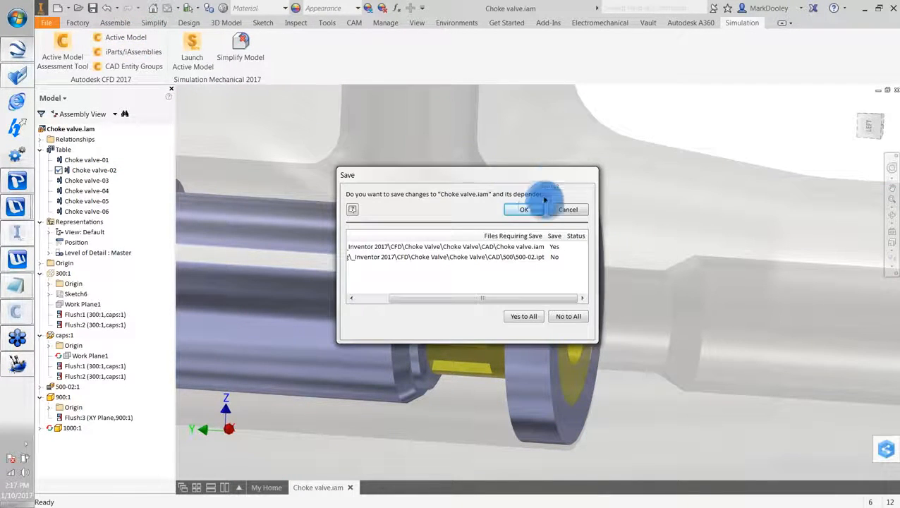
left_click(526, 211)
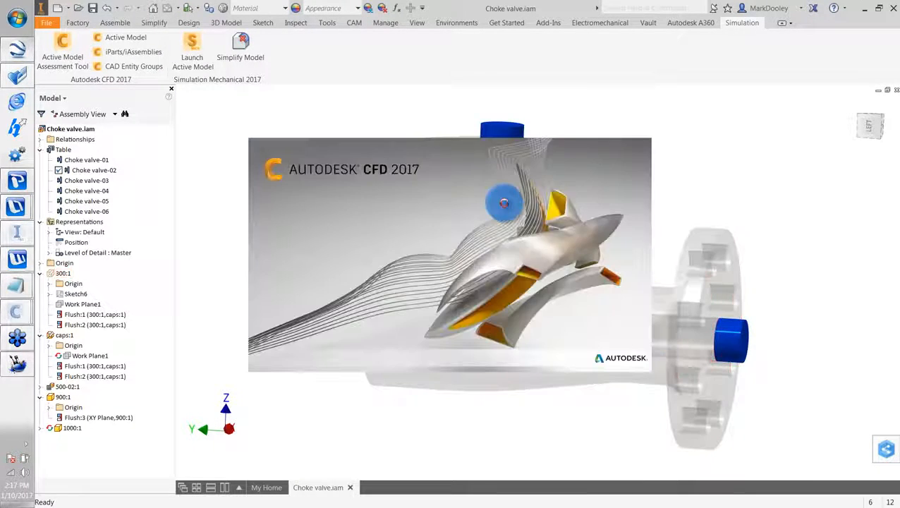
left_click(465, 188)
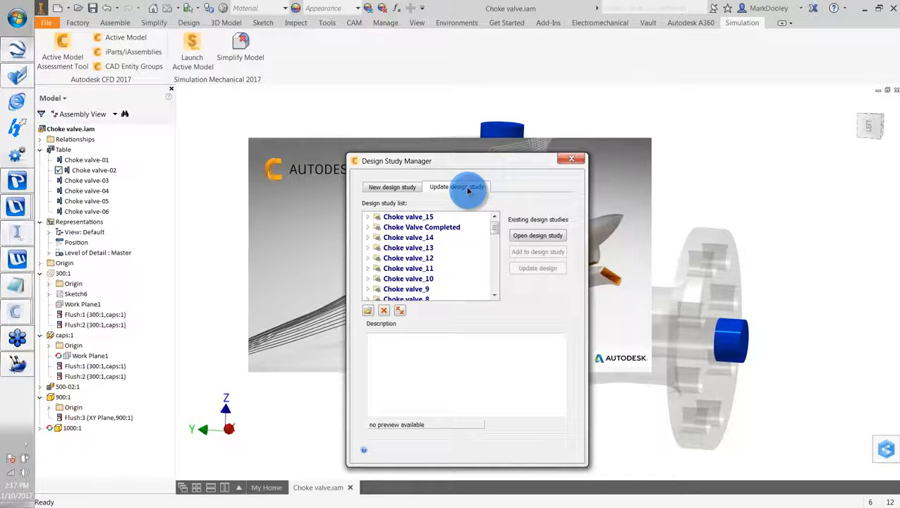
left_click(367, 217)
left_click(404, 238)
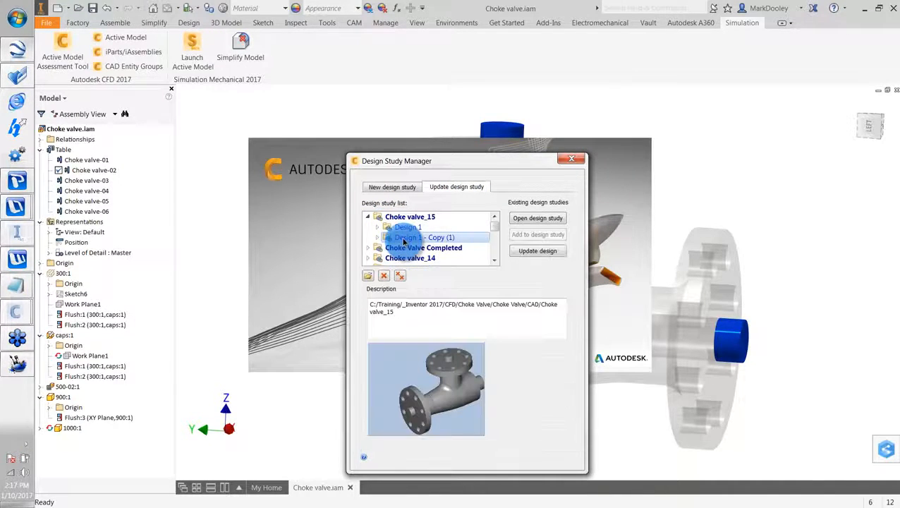
left_click(535, 251)
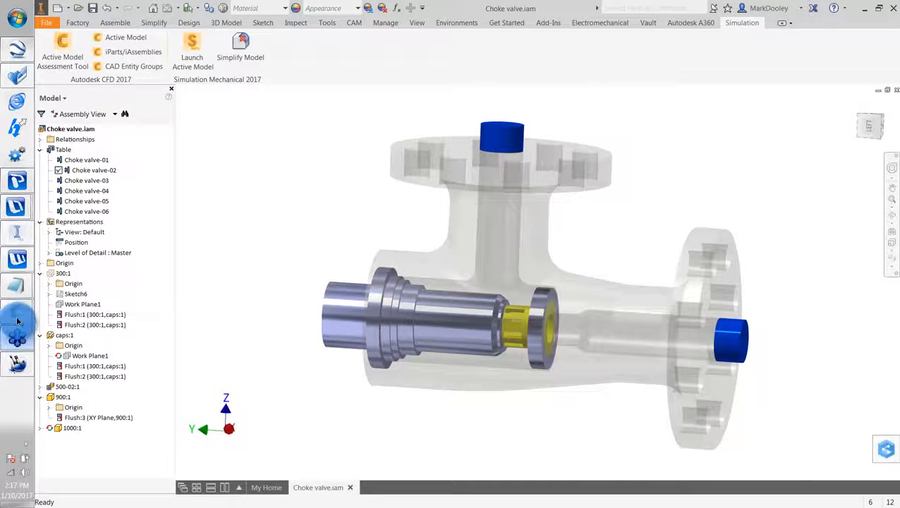
Switch back to the Choke valve_15 study in Autodesk CFD and hide the valve body and inner flow volume to inspect the choke's slots
mouse_move(18, 319)
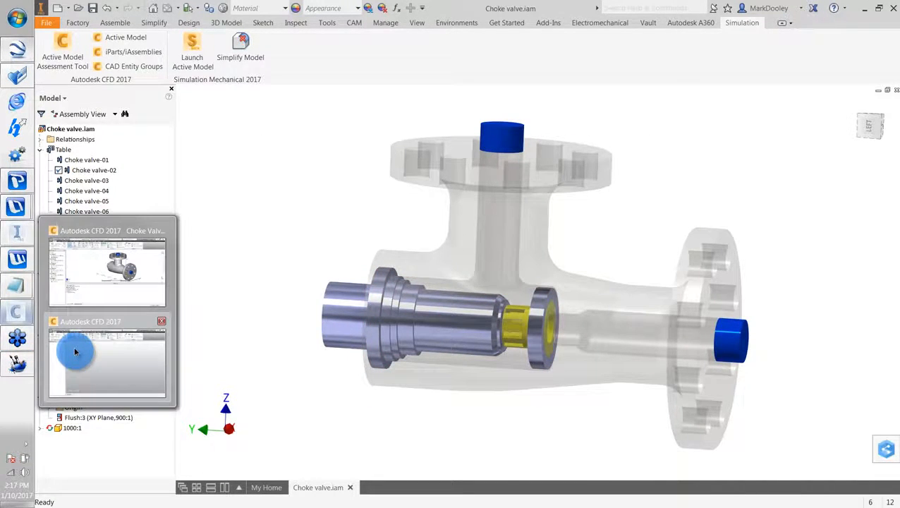
left_click(75, 353)
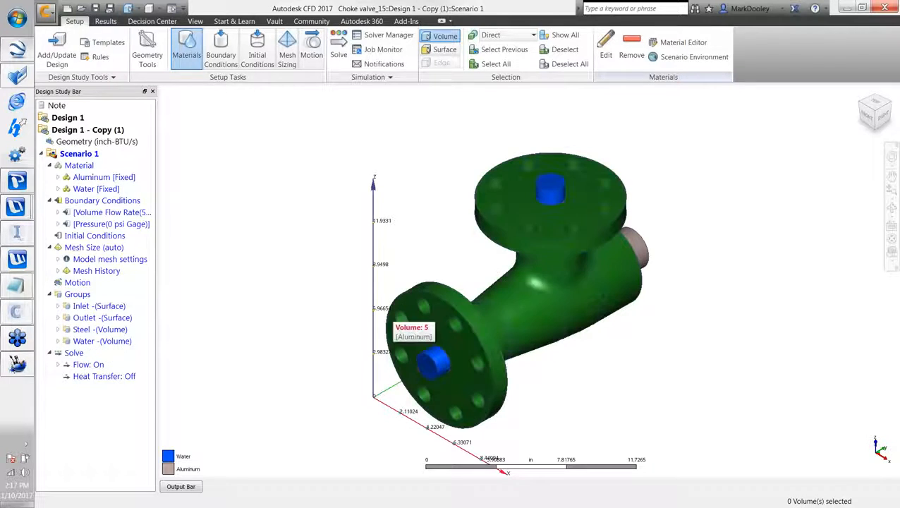
right_click(528, 247)
left_click(542, 495)
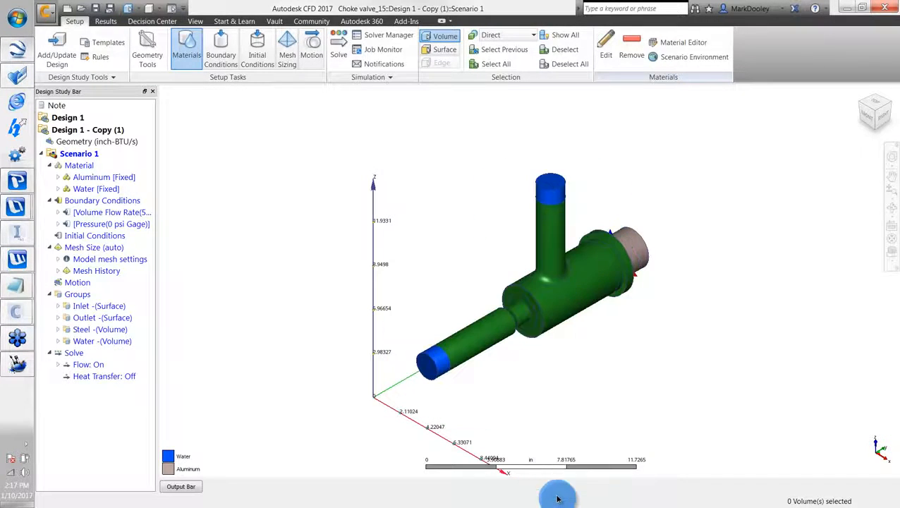
right_click(546, 309)
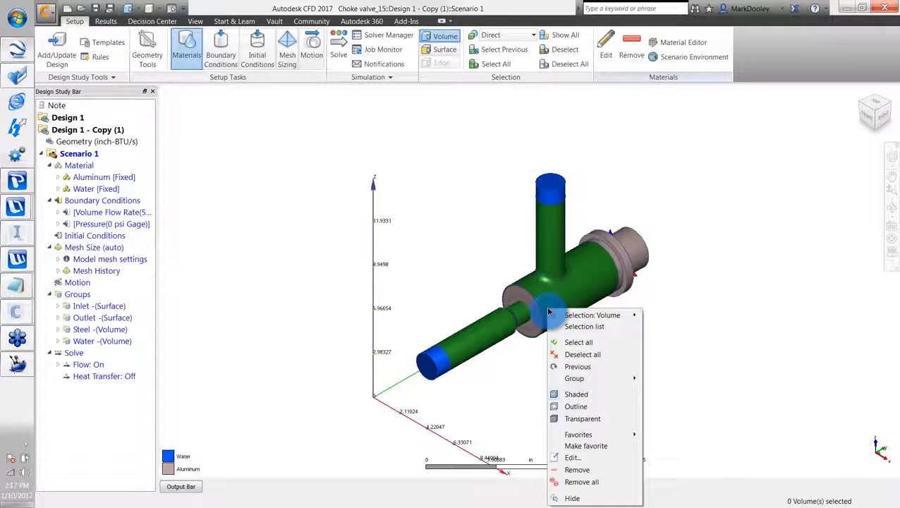
left_click(572, 497)
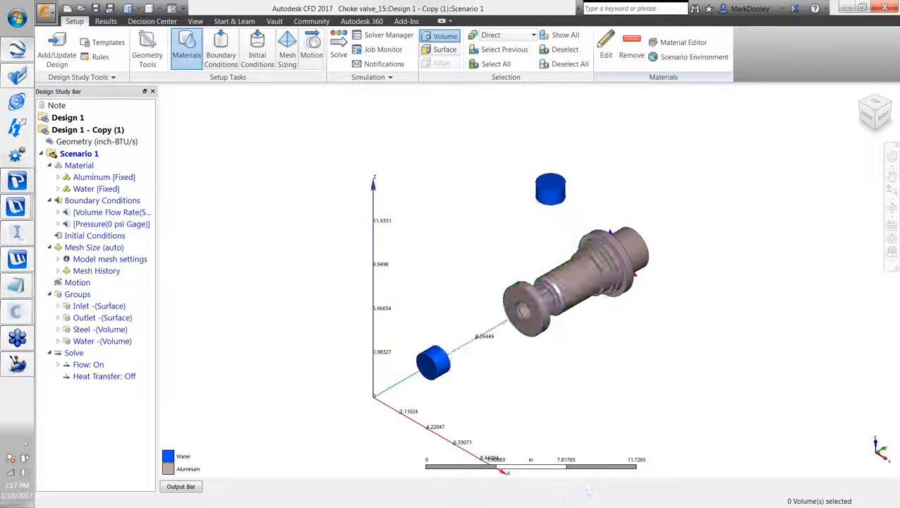
middle_click_drag(561, 349, 530, 347, "shift")
scroll(530, 346, "up", 3)
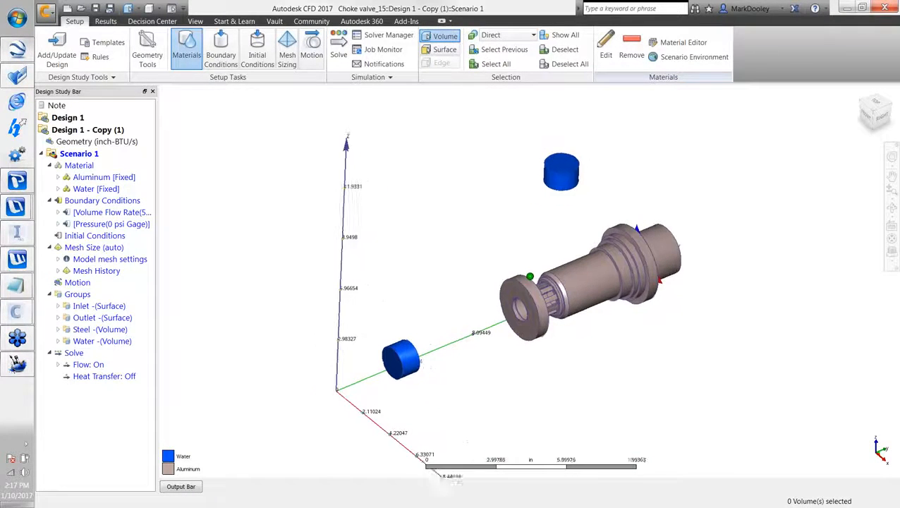
scroll(530, 347, "up", 7)
middle_click_drag(531, 339, 520, 399, "shift")
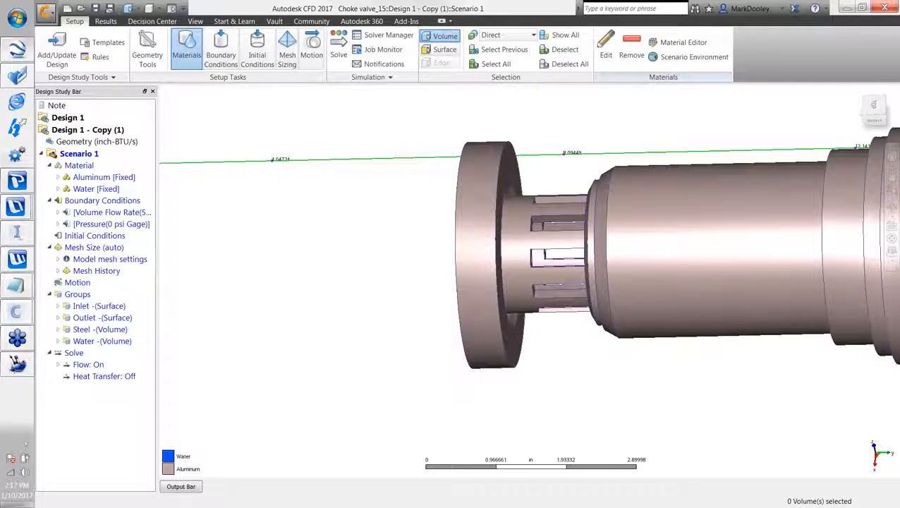
middle_click_drag(520, 399, 555, 310, "shift")
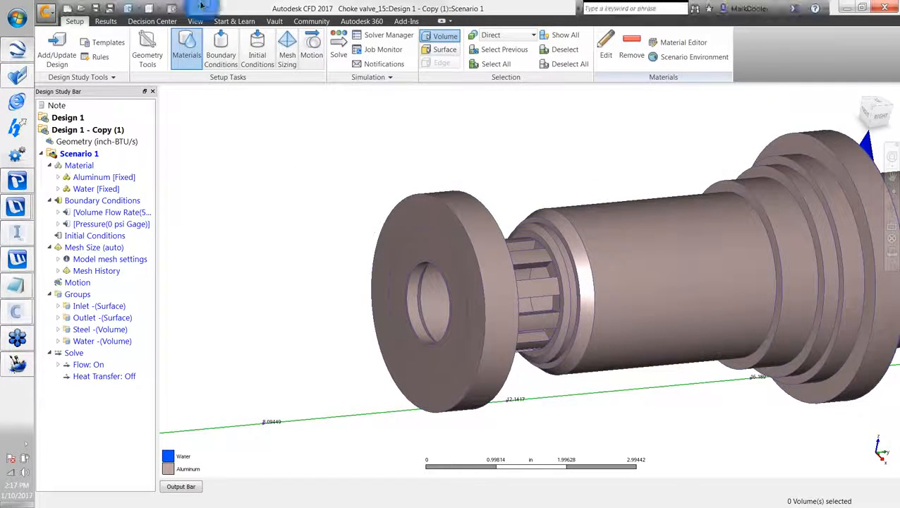
Review the boundary conditions and mesh sizing of the cloned design
left_click(222, 45)
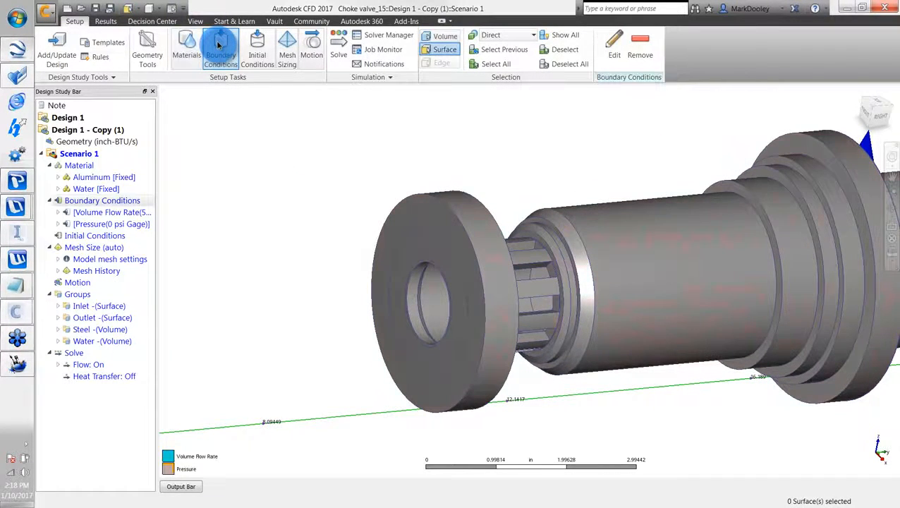
left_click(287, 43)
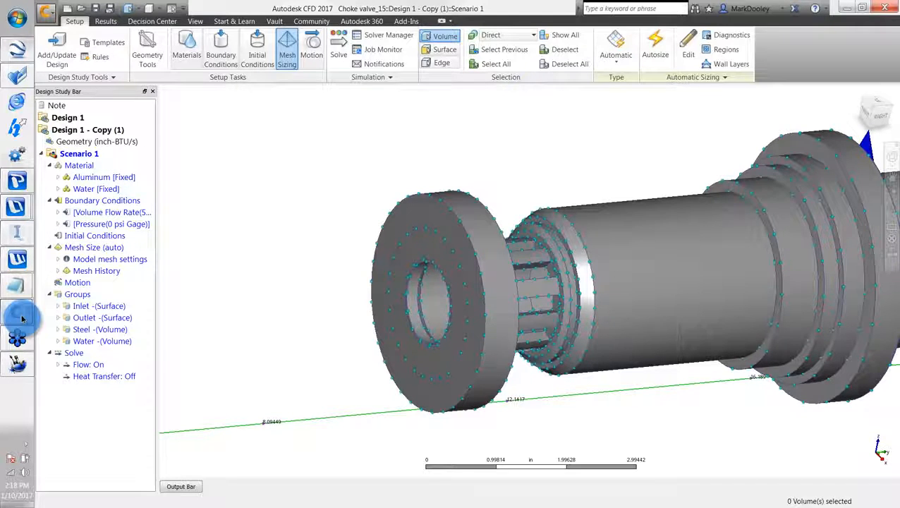
Switch to the Choke Valve Completed study and open its Decision Center after viewing the global results
mouse_move(22, 317)
left_click(81, 274)
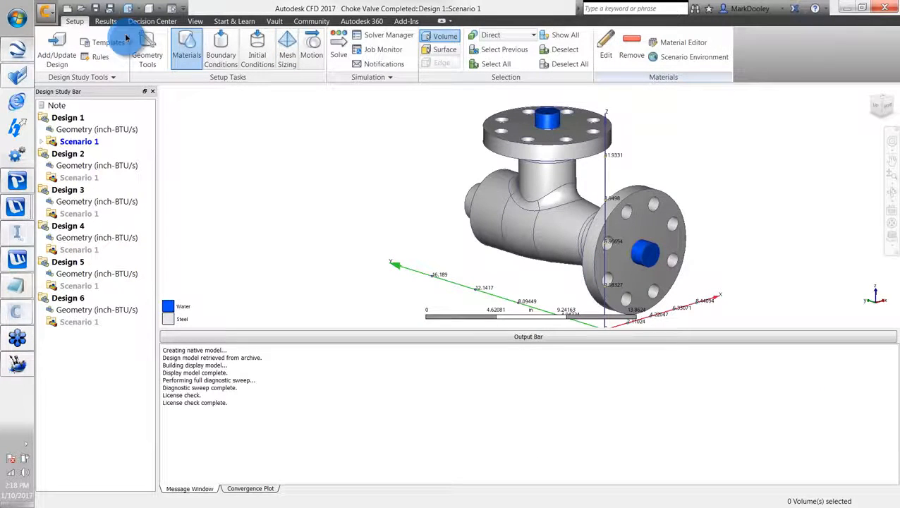
left_click(107, 21)
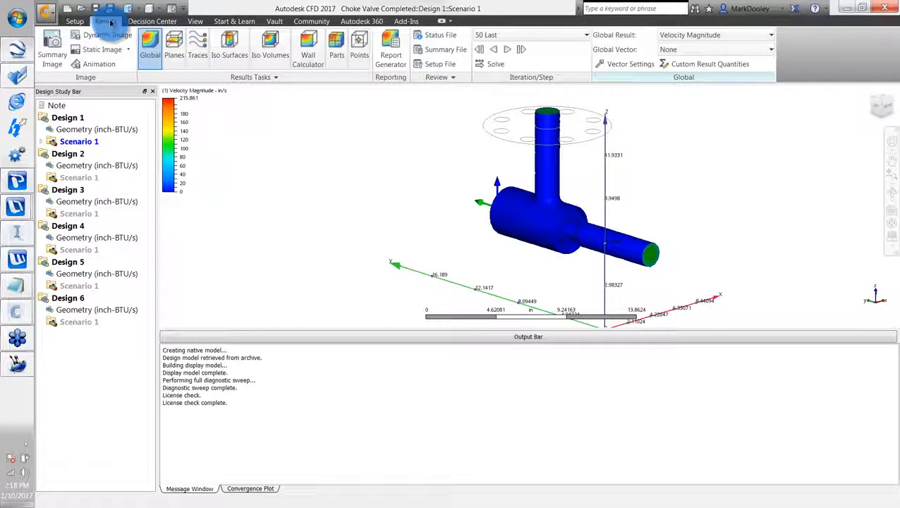
left_click(152, 21)
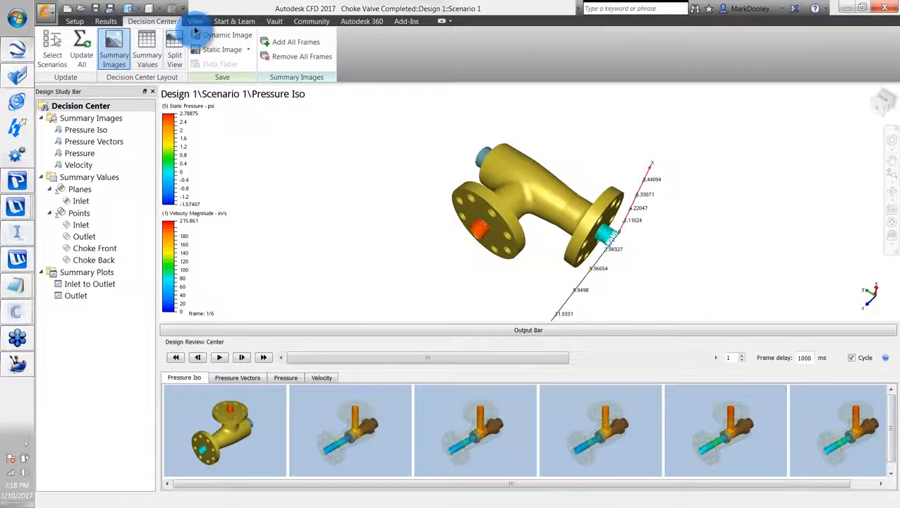
Split the Pressure Iso summary image display into a two-by-two grid of linked viewports for comparing the designs
left_click(197, 23)
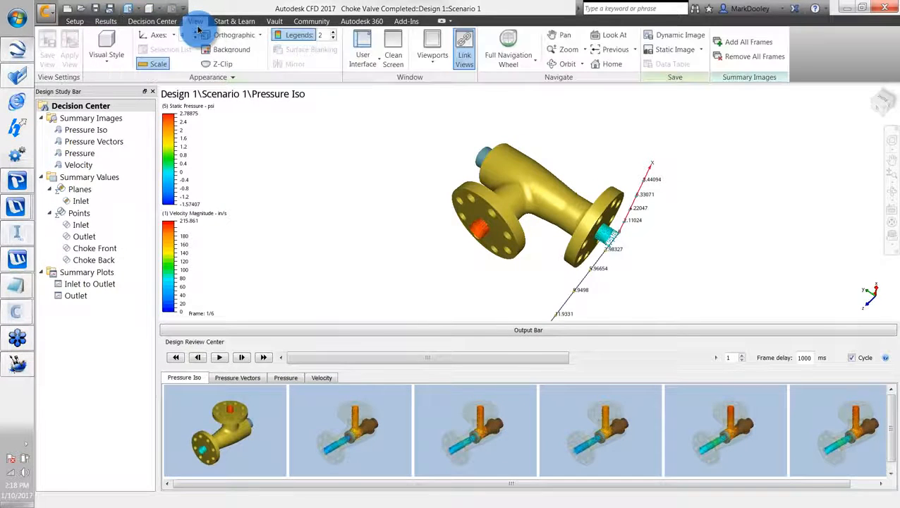
left_click(450, 39)
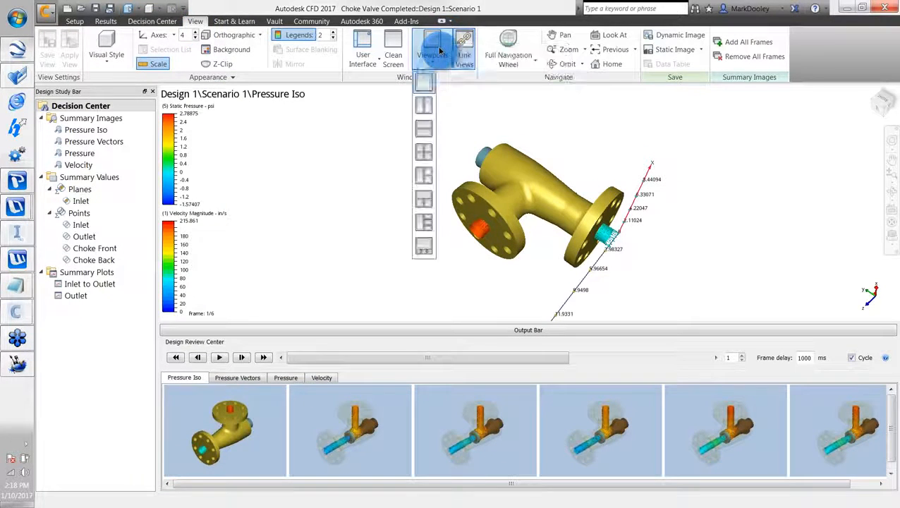
left_click(423, 151)
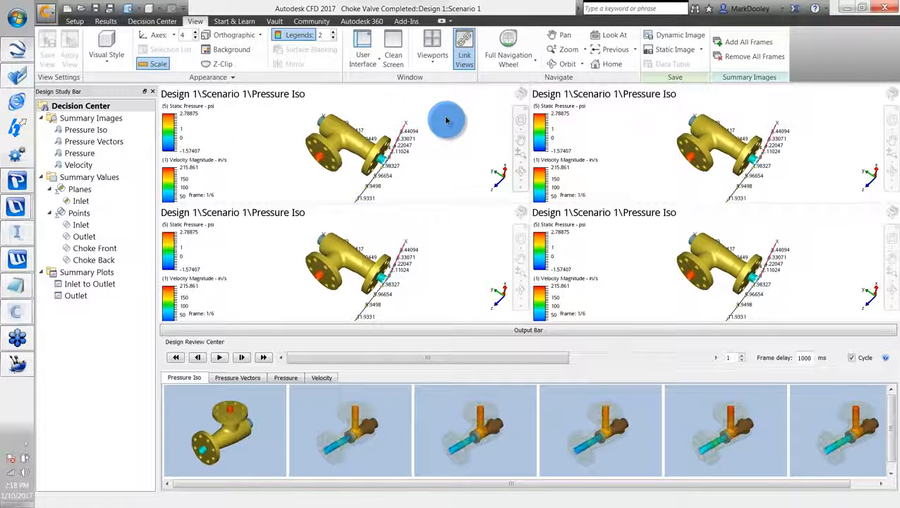
scroll(440, 135, "up", 5)
scroll(441, 135, "up", 4)
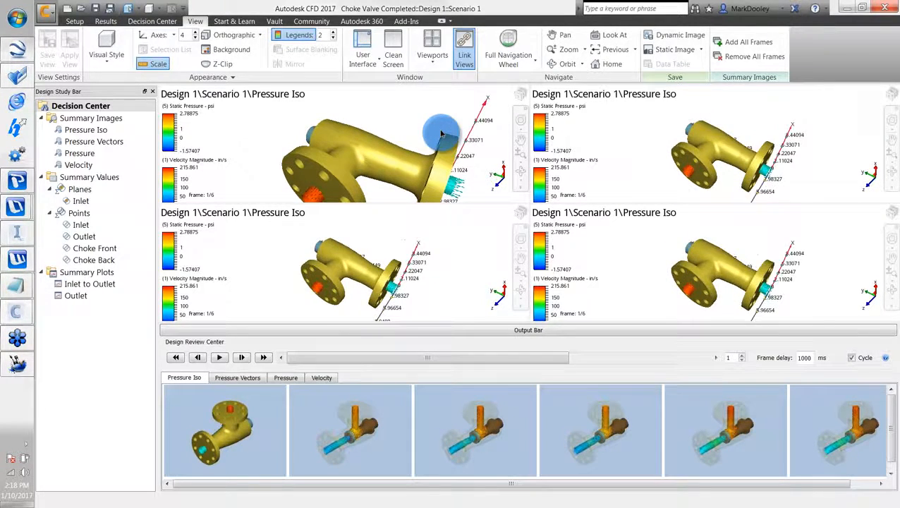
scroll(441, 134, "up", 4)
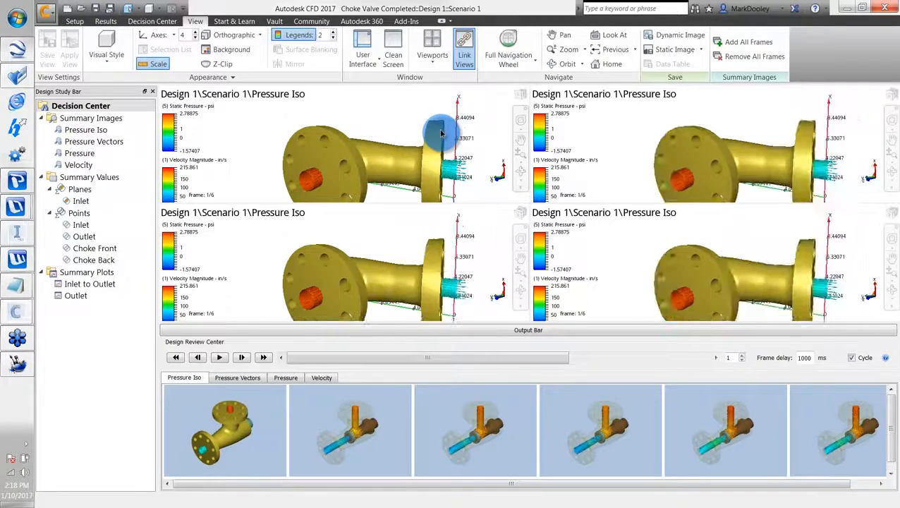
middle_click_drag(441, 133, 400, 154, "shift")
scroll(383, 156, "up", 2)
scroll(383, 156, "down", 2)
scroll(383, 156, "up", 2)
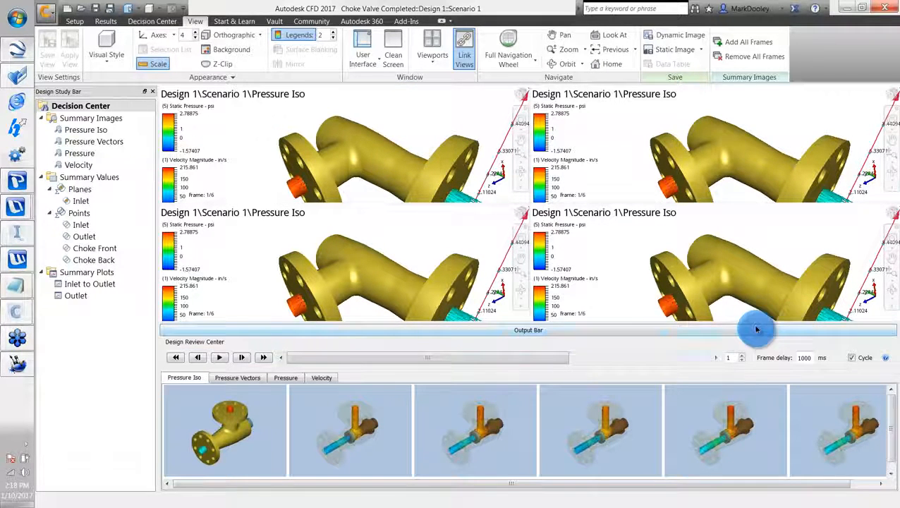
Show the Design 2 frame in the first viewport and the Design 3 frame in the second viewport
left_click(741, 355)
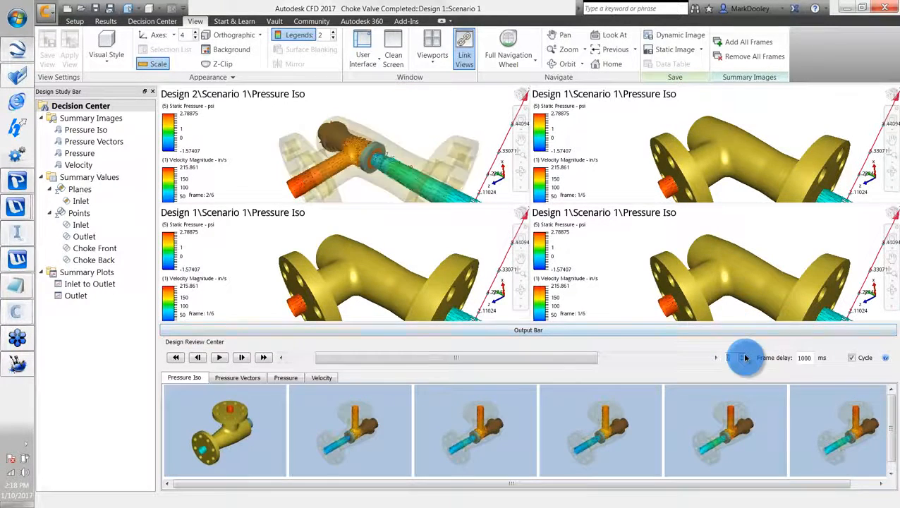
left_click(628, 160)
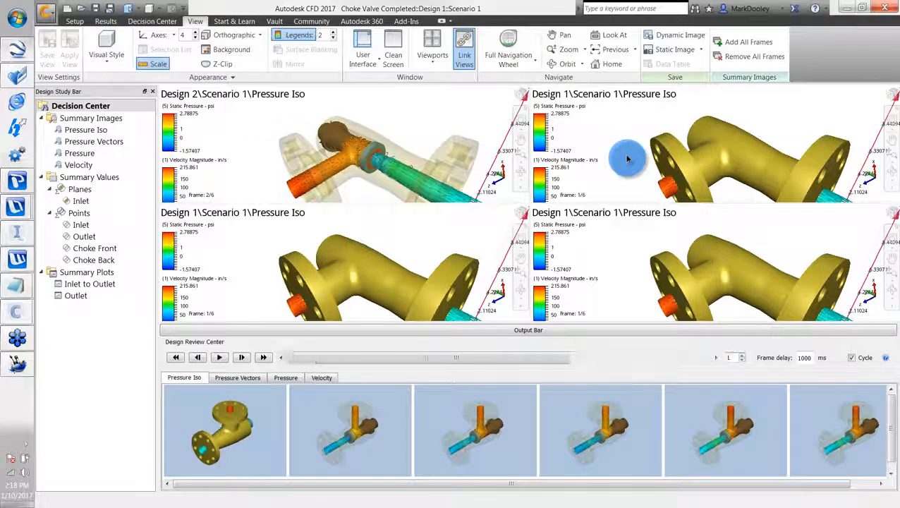
left_click(741, 356)
left_click(743, 358)
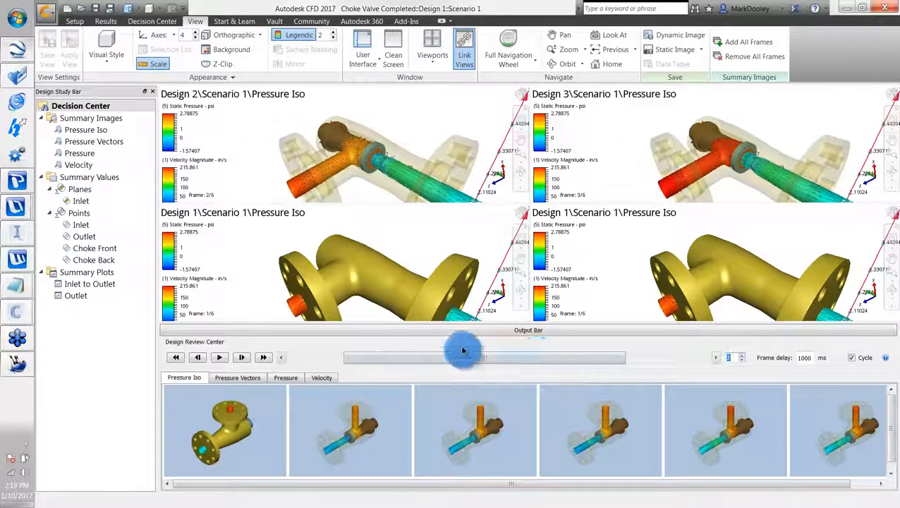
Show the Design 5 frame in the third viewport and the Design 6 frame in the fourth viewport
left_click(743, 357)
left_click(743, 358)
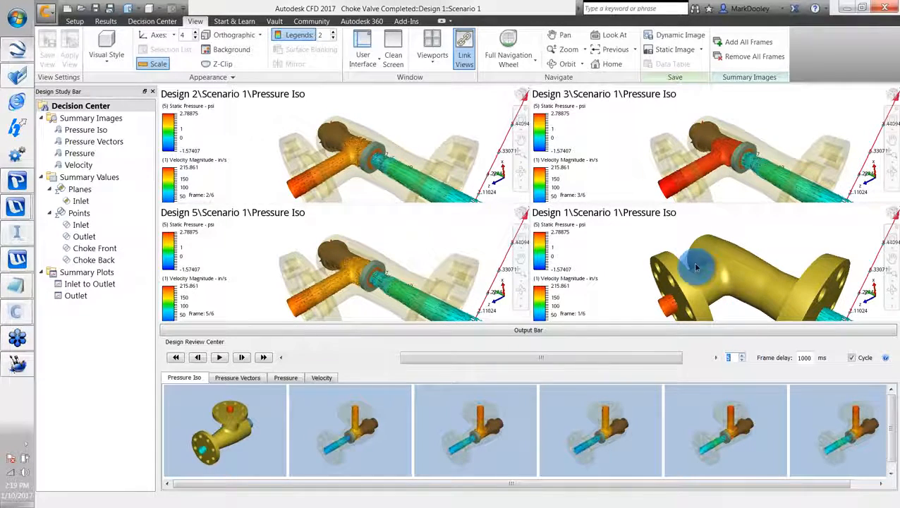
left_click(743, 361)
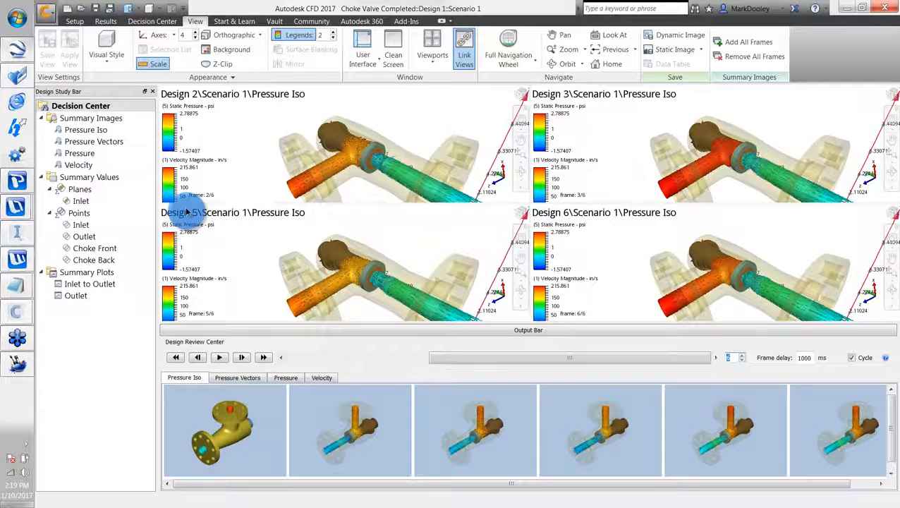
Replace the third viewport's Pressure Iso image with the Pressure summary image of Design 5
type("2")
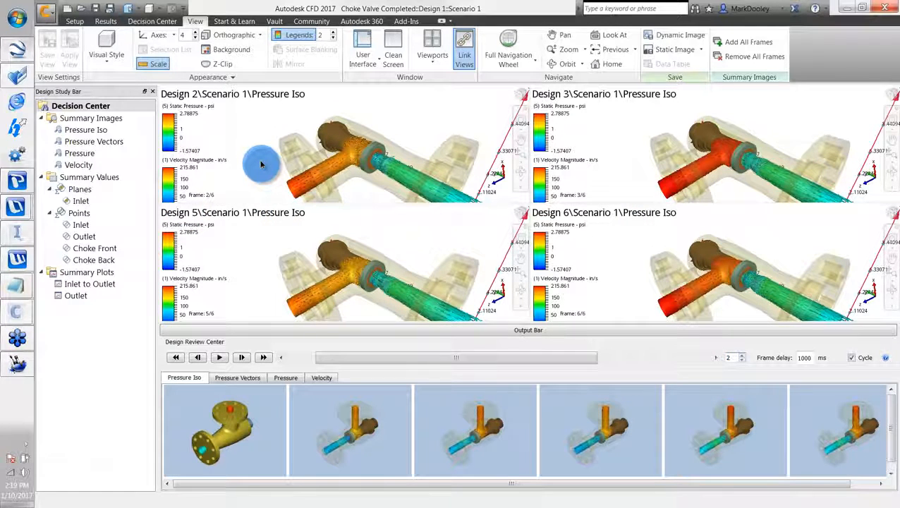
scroll(261, 164, "up", 5)
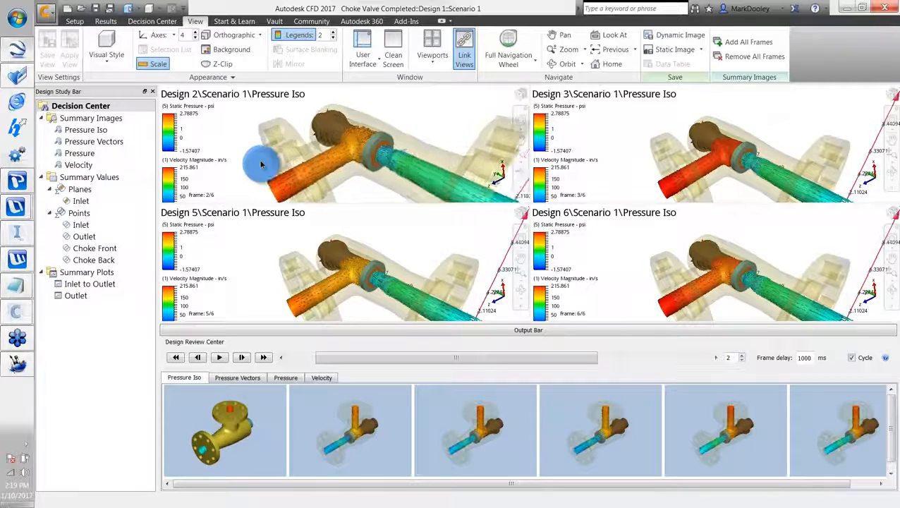
scroll(261, 164, "up", 5)
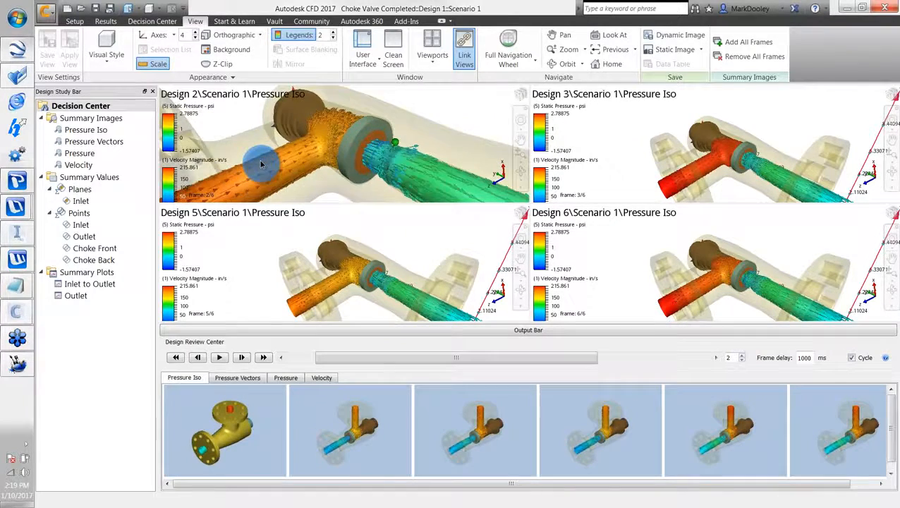
scroll(261, 164, "up", 3)
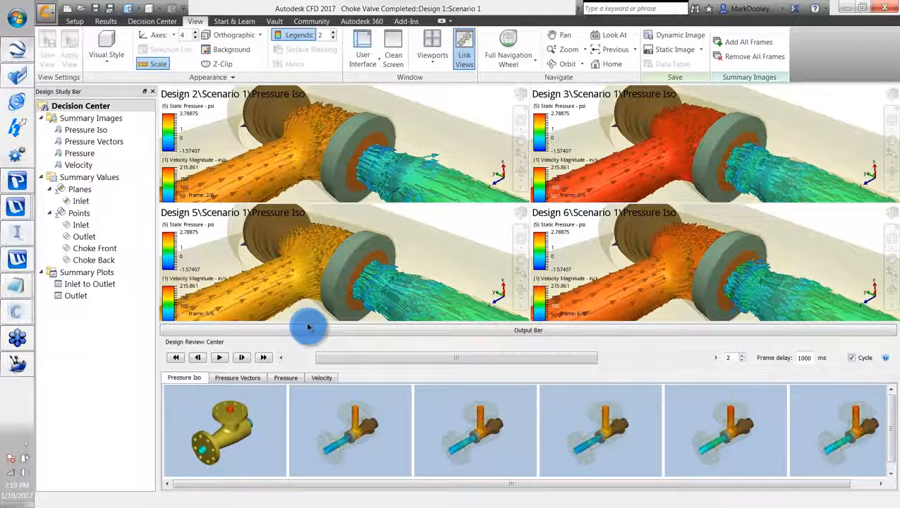
left_click(399, 272)
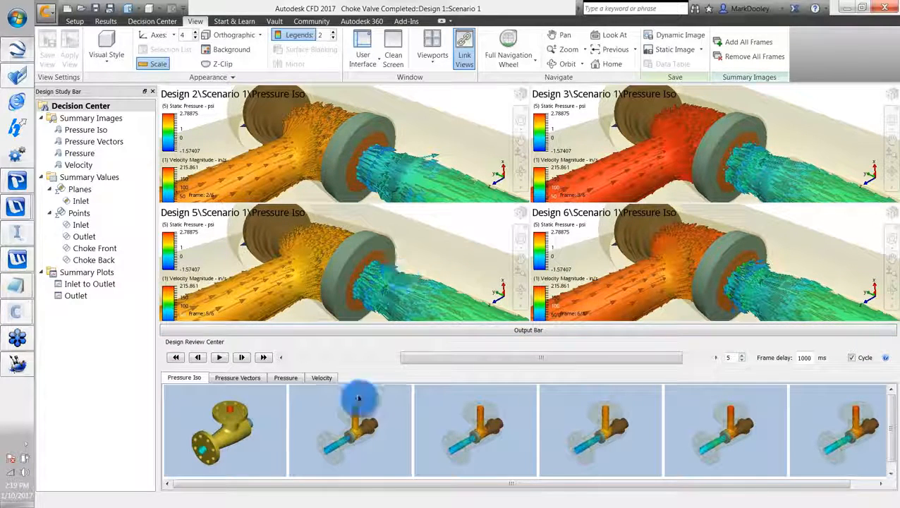
left_click(286, 378)
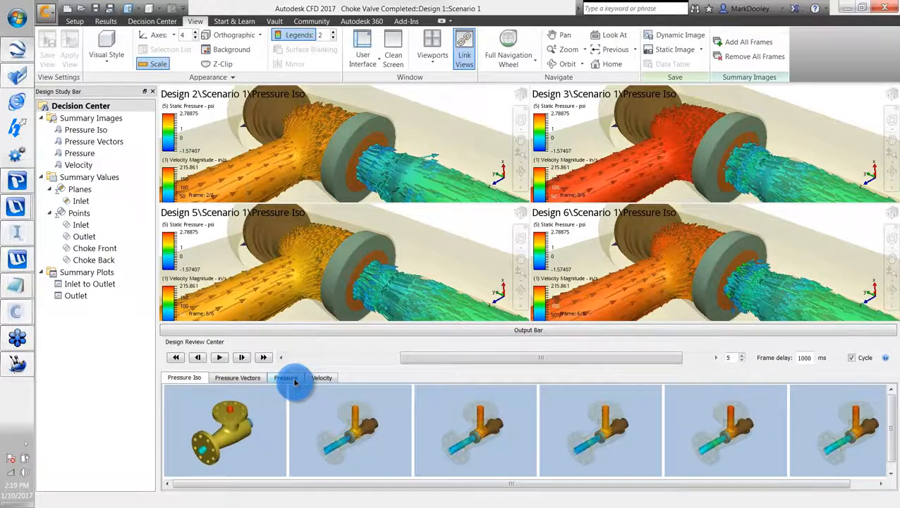
left_click(716, 416)
left_click_drag(309, 281, 311, 282)
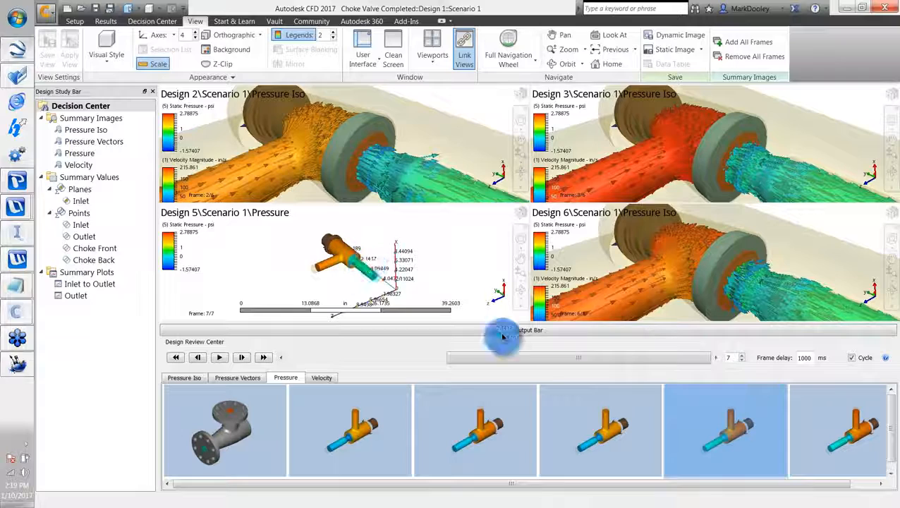
Show Design 5's Velocity summary image in the third viewport and collapse the output bar to enlarge the viewports
left_click(321, 377)
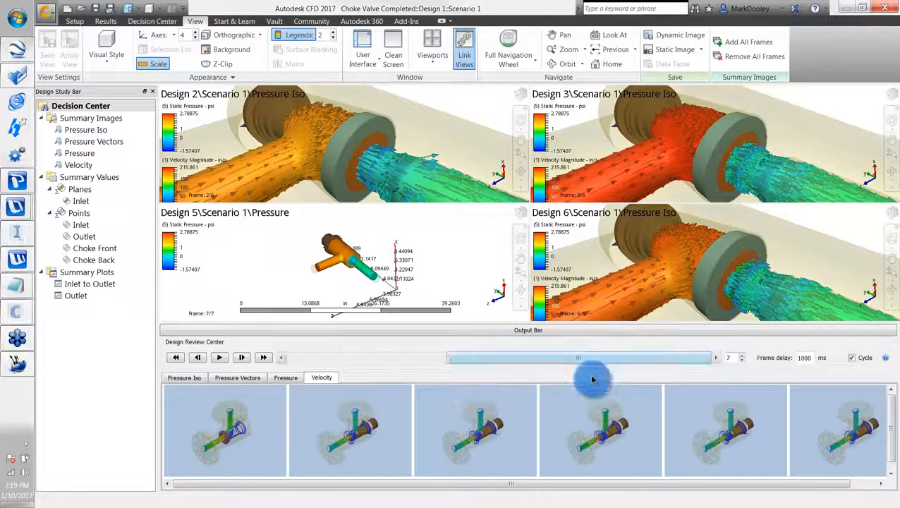
left_click_drag(727, 428, 345, 275)
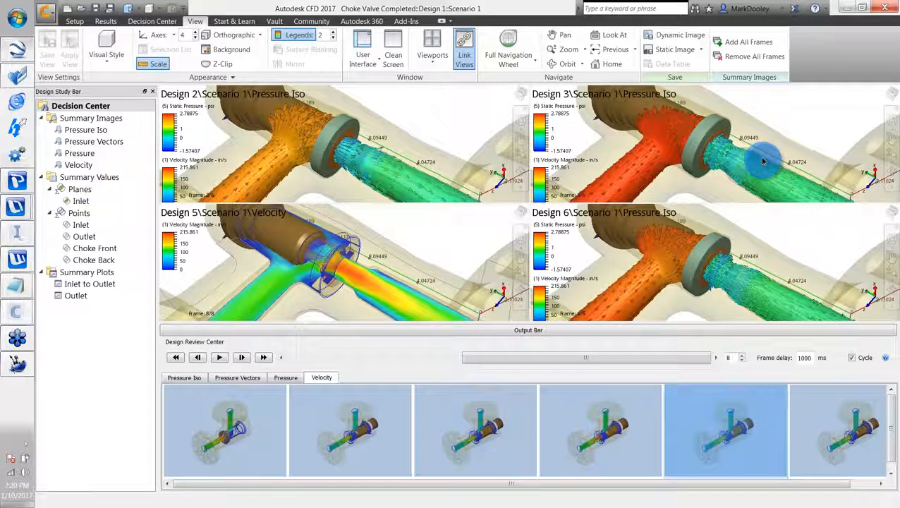
left_click(538, 337)
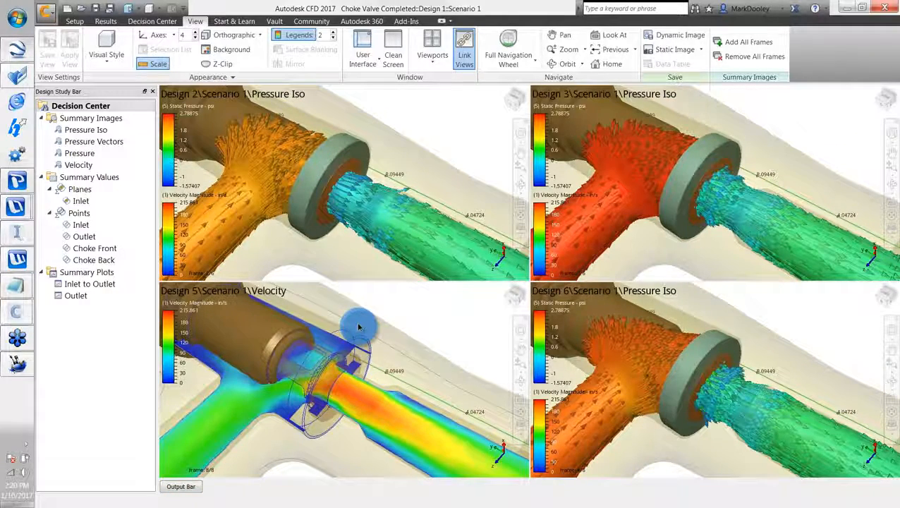
middle_click_drag(358, 326, 359, 326, "shift")
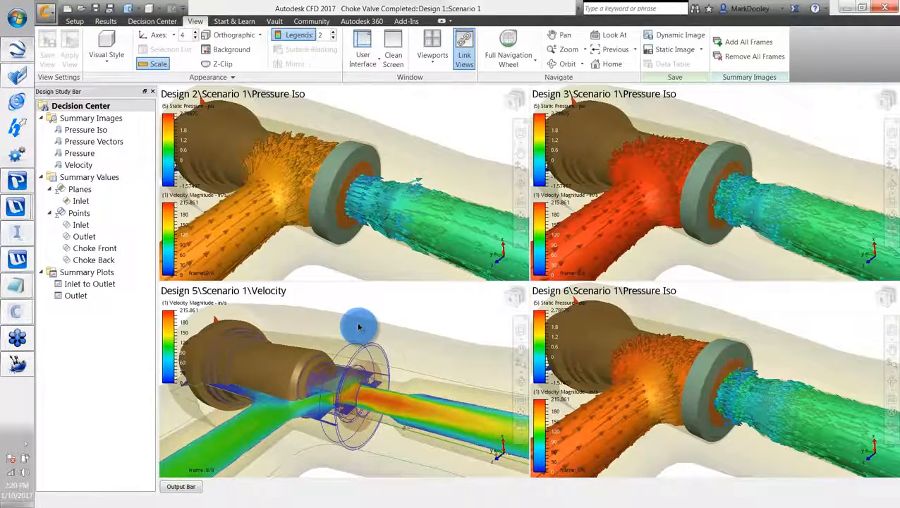
middle_click_drag(358, 326, 358, 327, "shift")
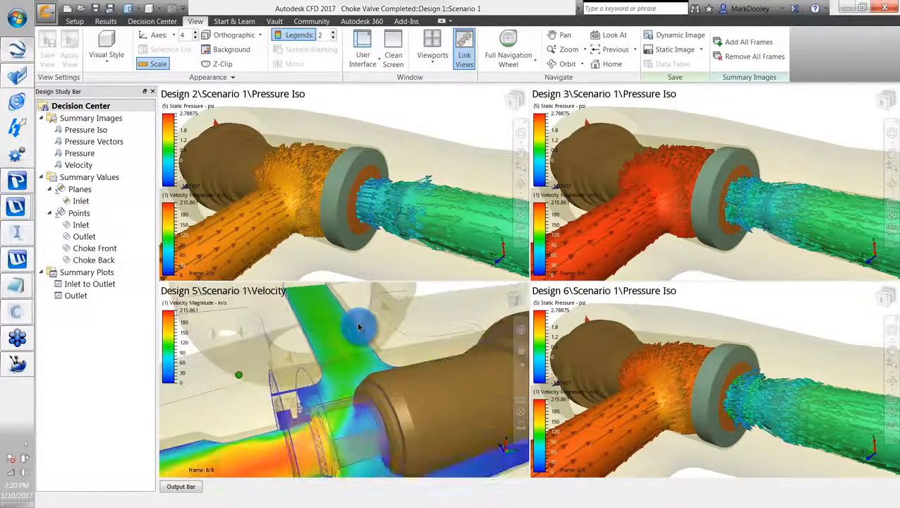